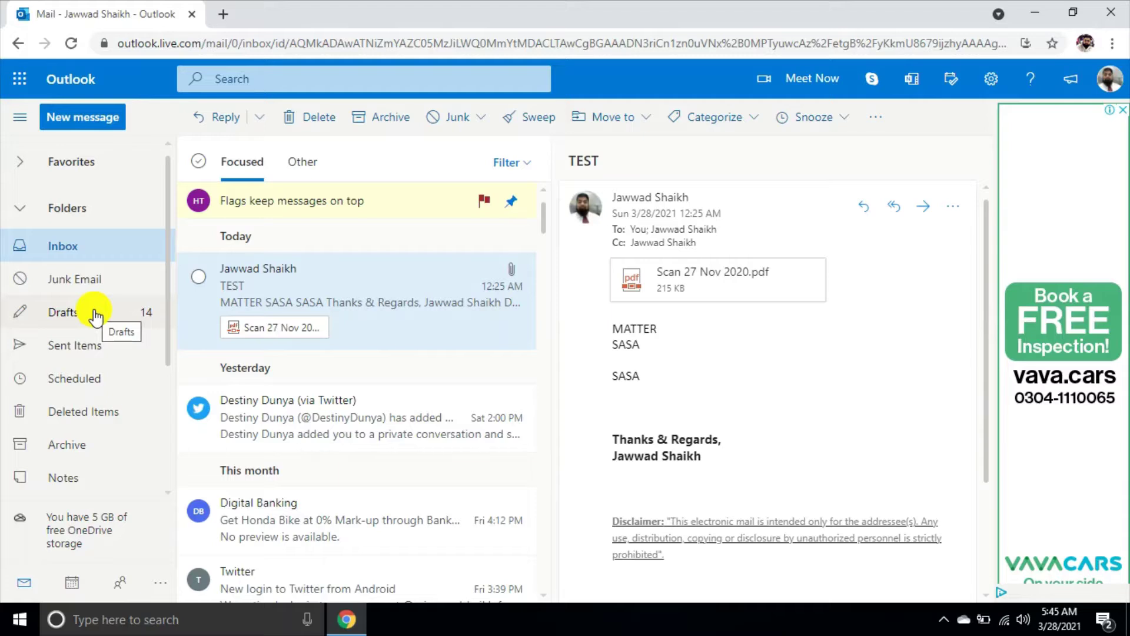
Step: View the Sent Items, Scheduled and Deleted Items folders in turn, and return to the inbox
{"action": "left_click", "coordinate": [83, 357]}
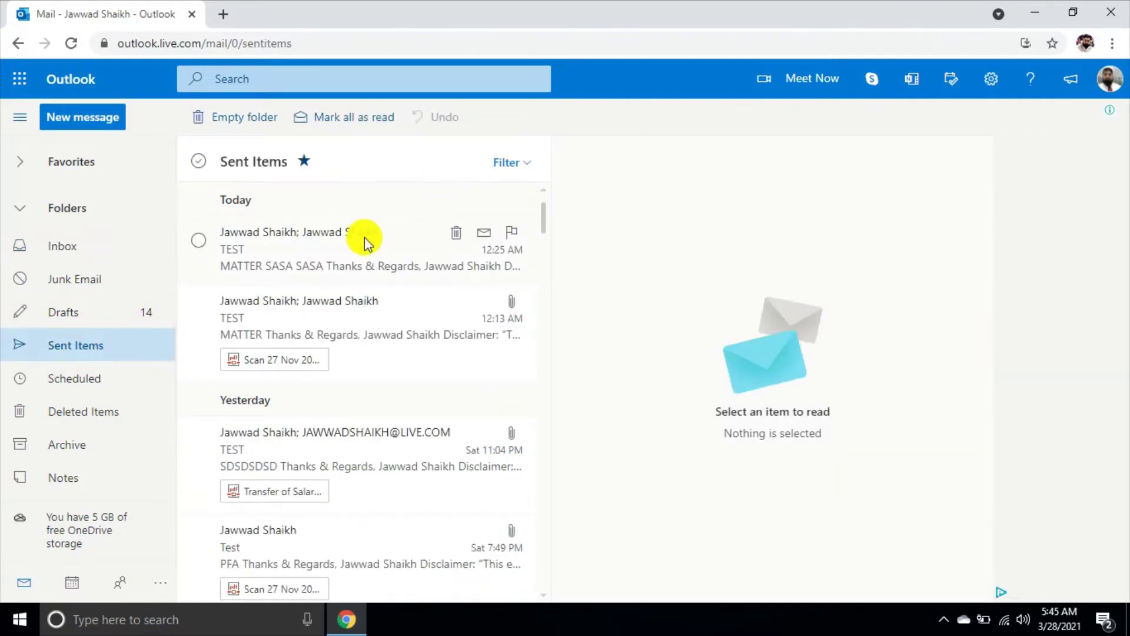
{"action": "left_click", "coordinate": [76, 396]}
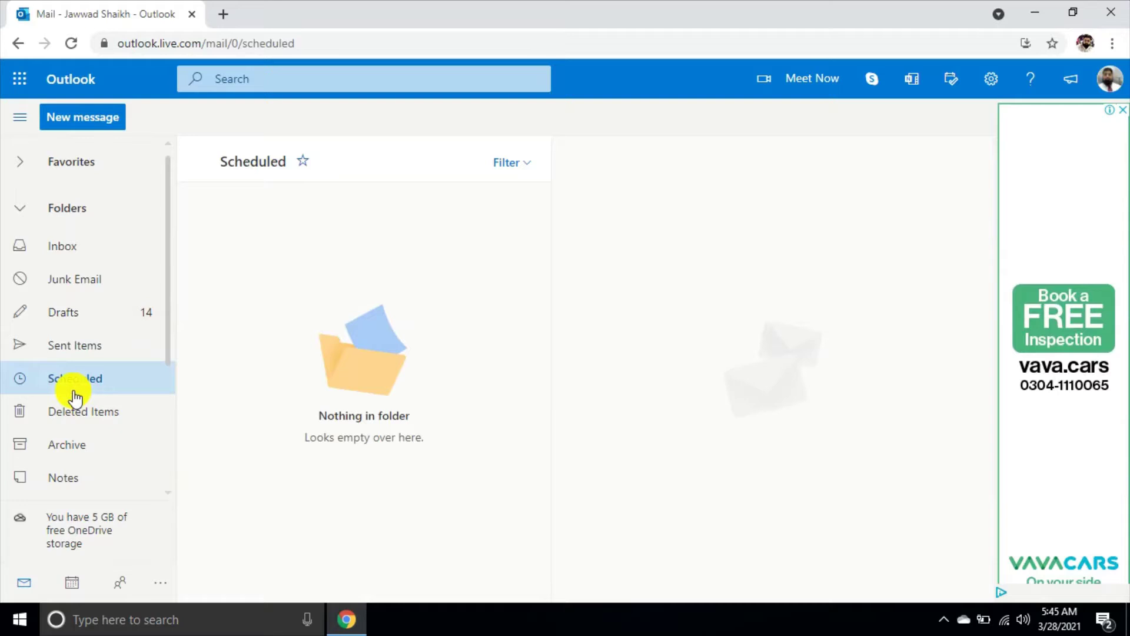
{"action": "left_click", "coordinate": [71, 421]}
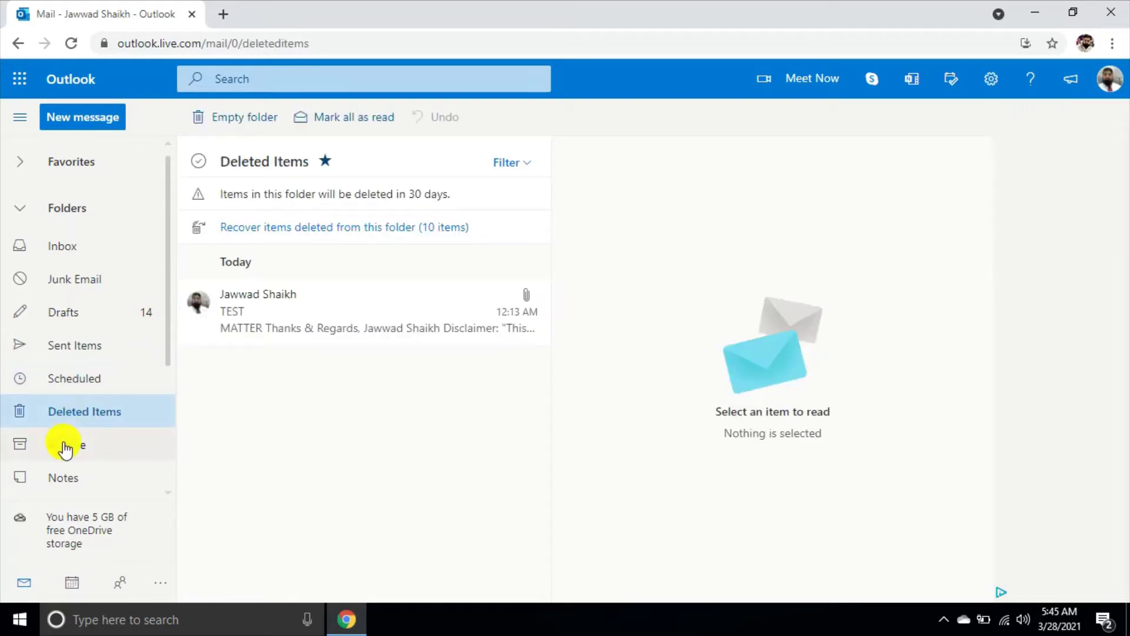
{"action": "left_click", "coordinate": [71, 254]}
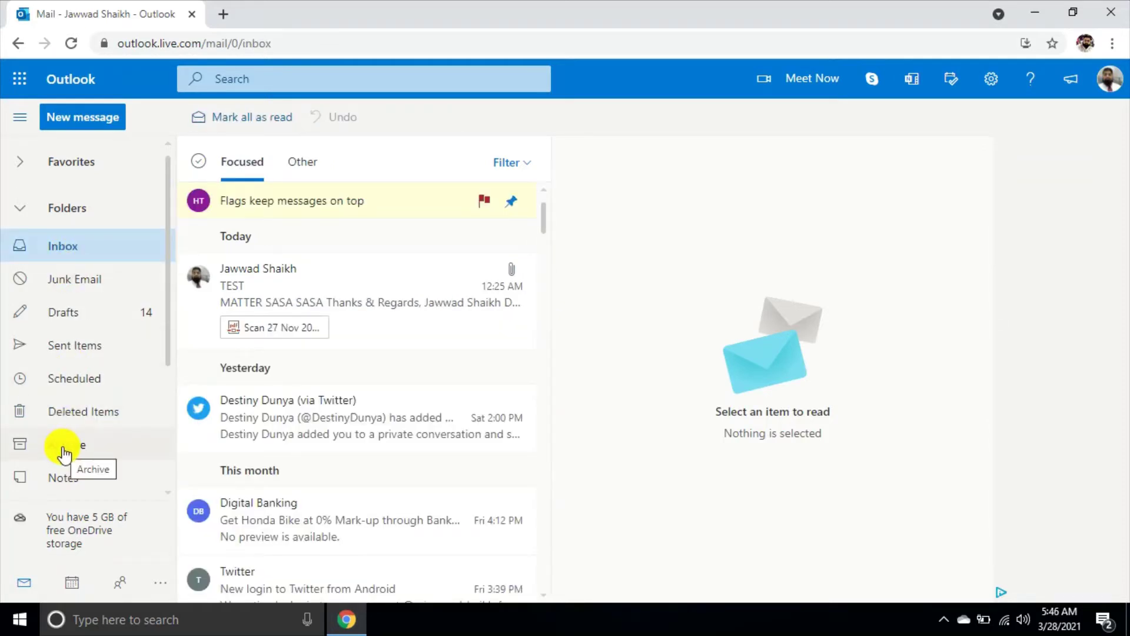
Step: Open the TEST message and look through the inbox's filter and sort options without changing them
{"action": "left_click", "coordinate": [348, 306]}
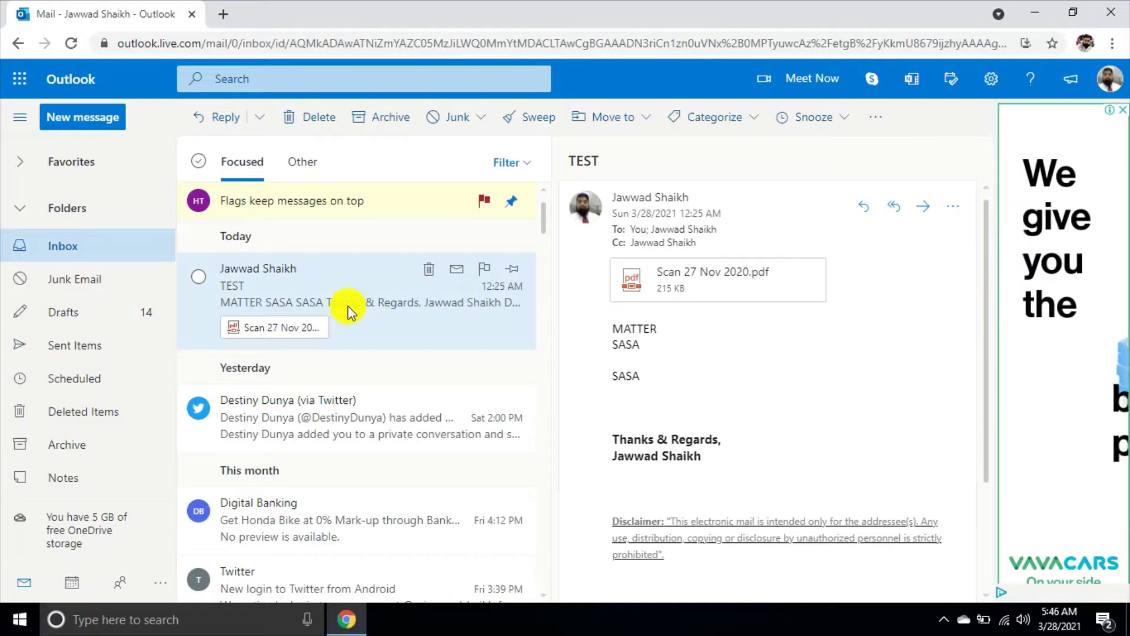
{"action": "left_click", "coordinate": [524, 168]}
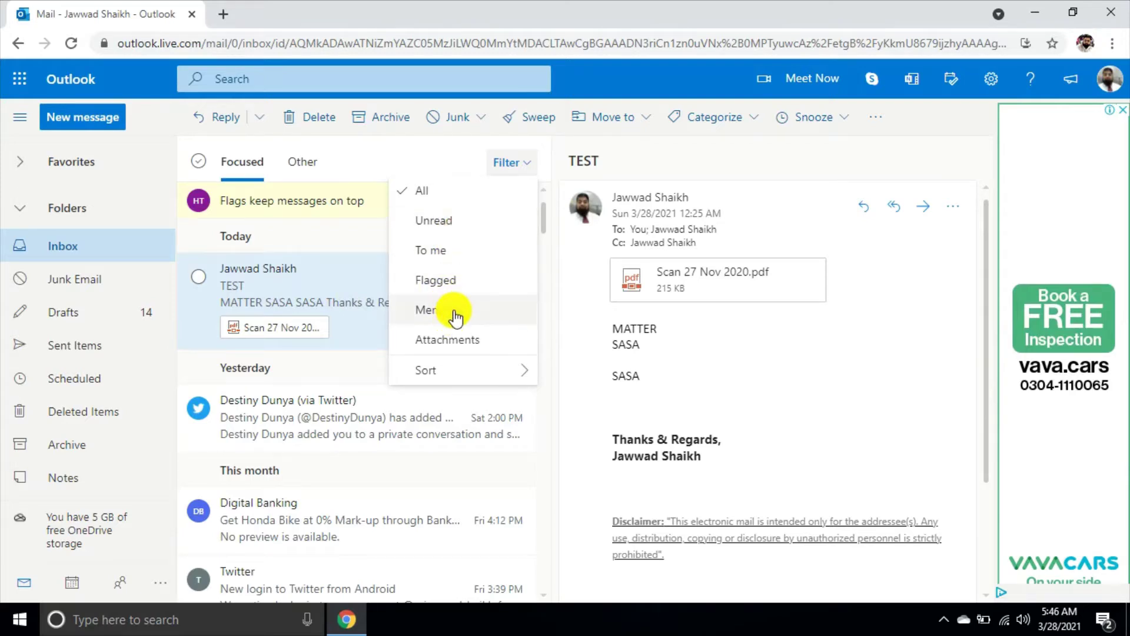
{"action": "mouse_move", "coordinate": [454, 370]}
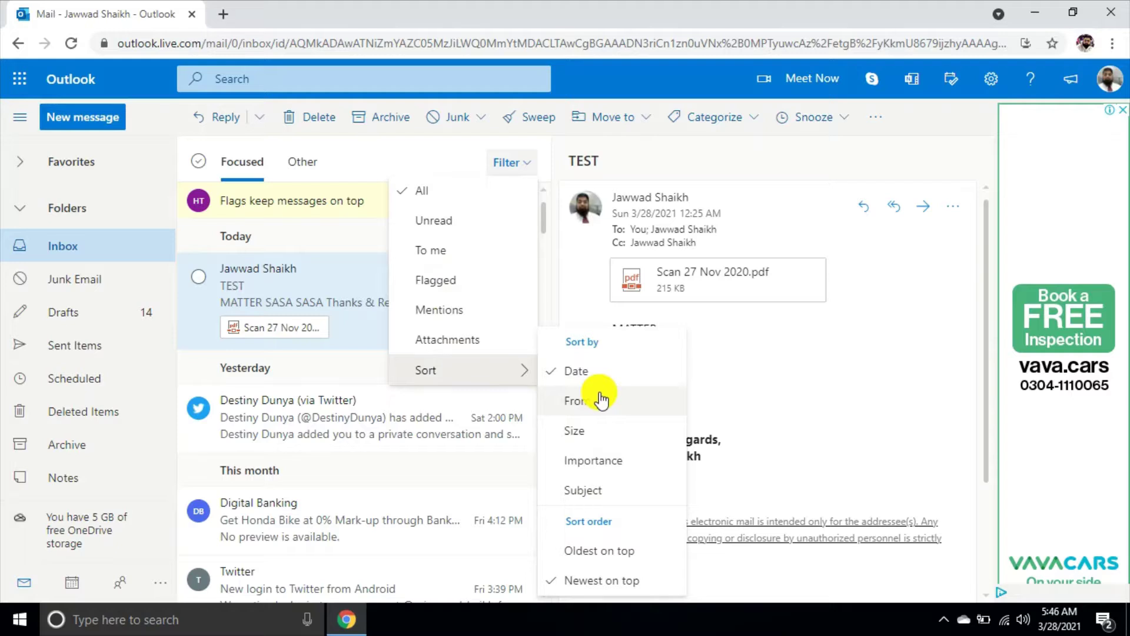
{"action": "left_click", "coordinate": [341, 293]}
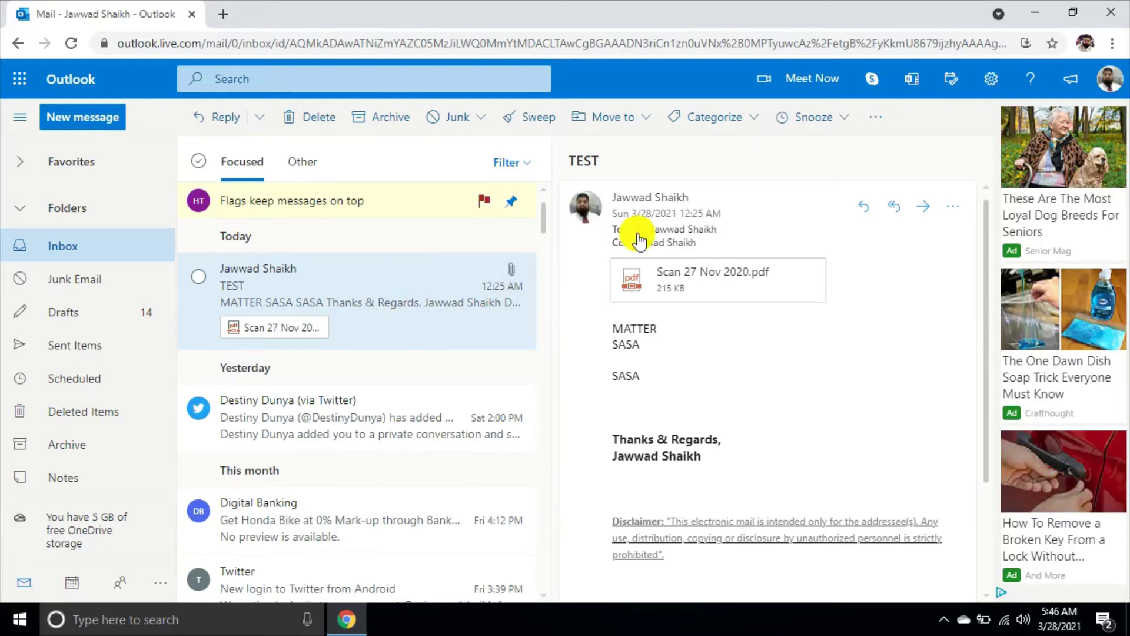
Step: Assign the Blue category to the TEST message and the Twitter group conversation message, and list all messages in that category
{"action": "left_click", "coordinate": [745, 125]}
{"action": "left_click", "coordinate": [724, 176]}
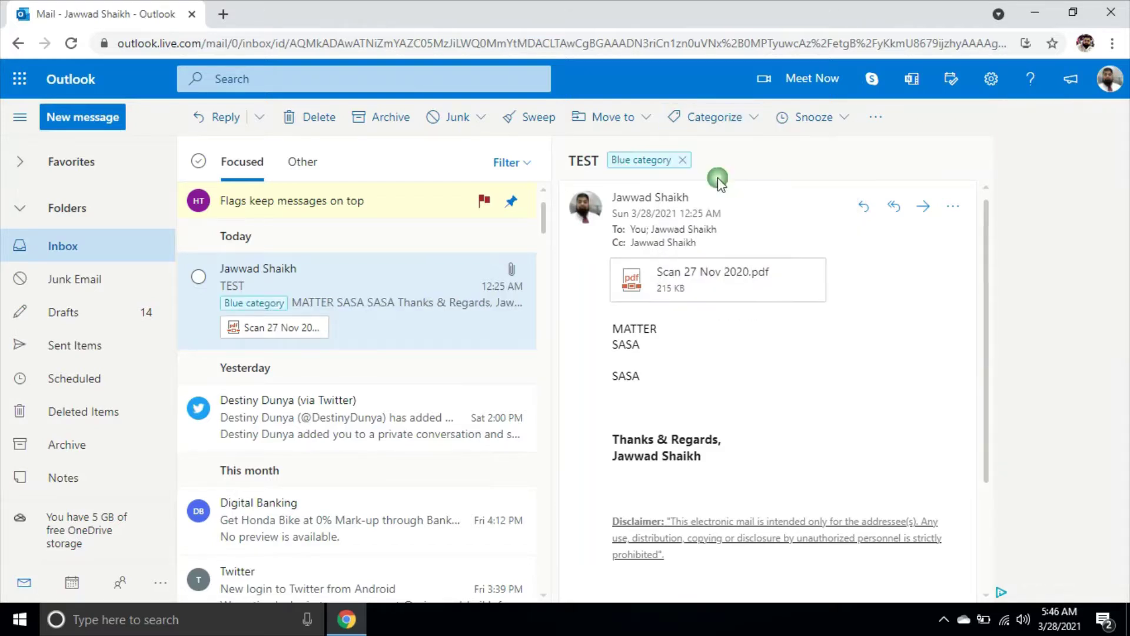
{"action": "left_click", "coordinate": [362, 403]}
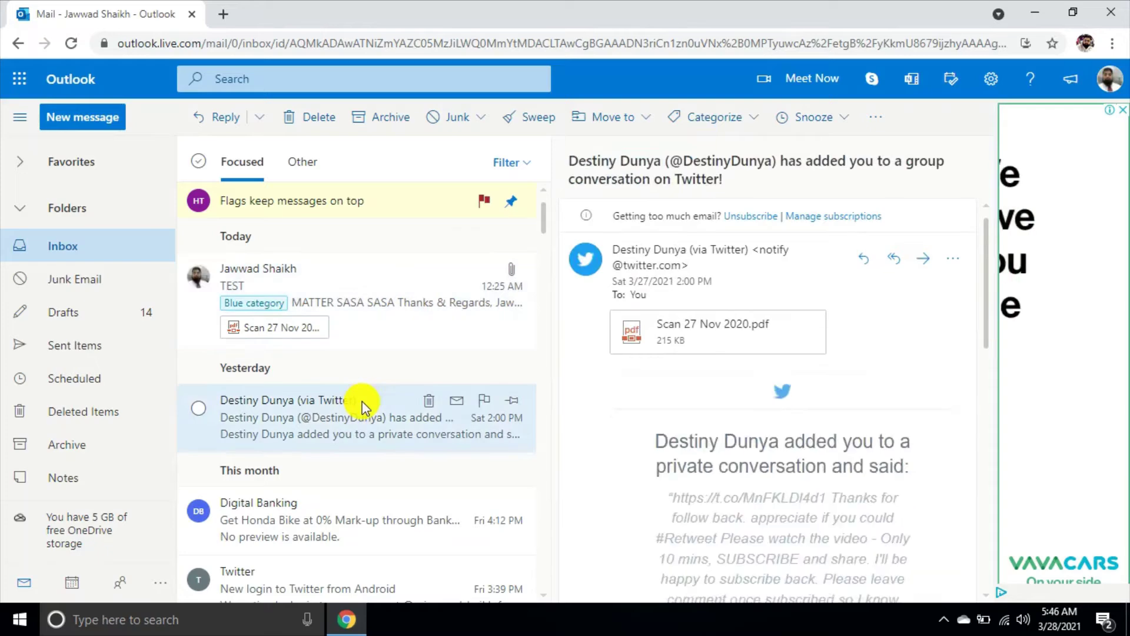
{"action": "left_click", "coordinate": [728, 117]}
{"action": "left_click", "coordinate": [732, 175]}
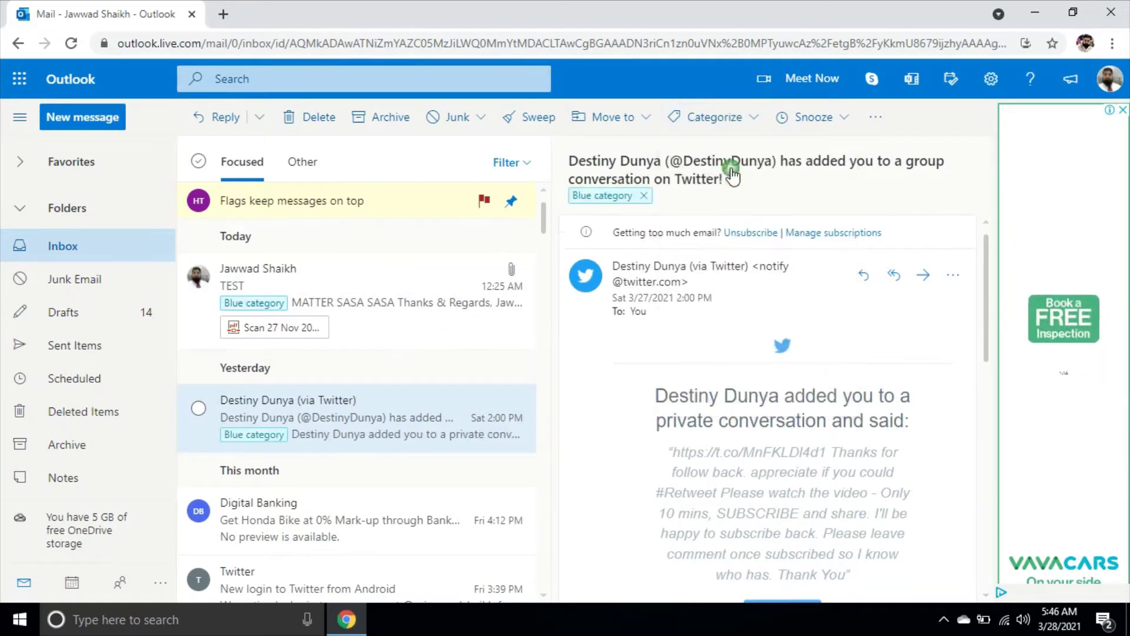
{"action": "left_click", "coordinate": [266, 304]}
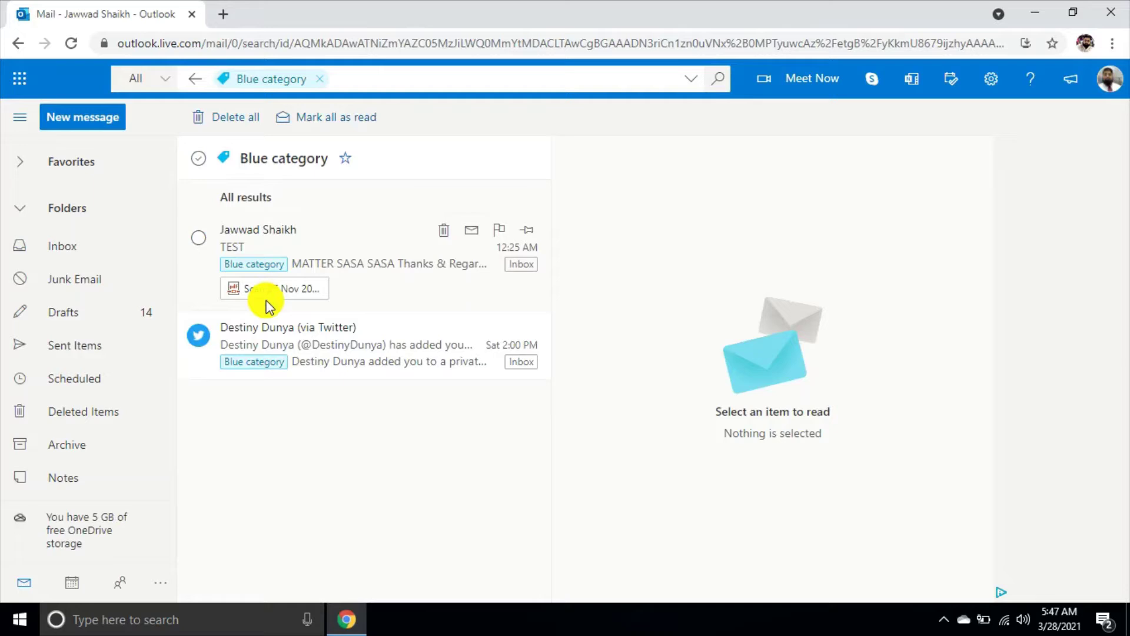
Step: Return to the inbox, remove the Blue category from both the TEST and Twitter messages, and reopen the TEST message
{"action": "left_click", "coordinate": [94, 245]}
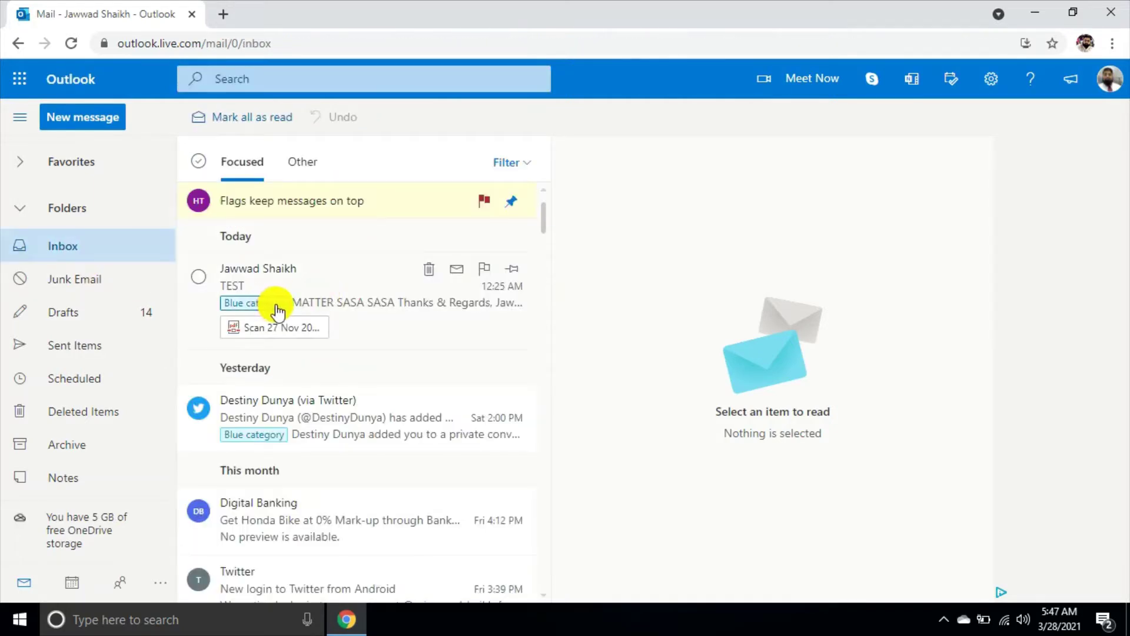
{"action": "left_click", "coordinate": [382, 316]}
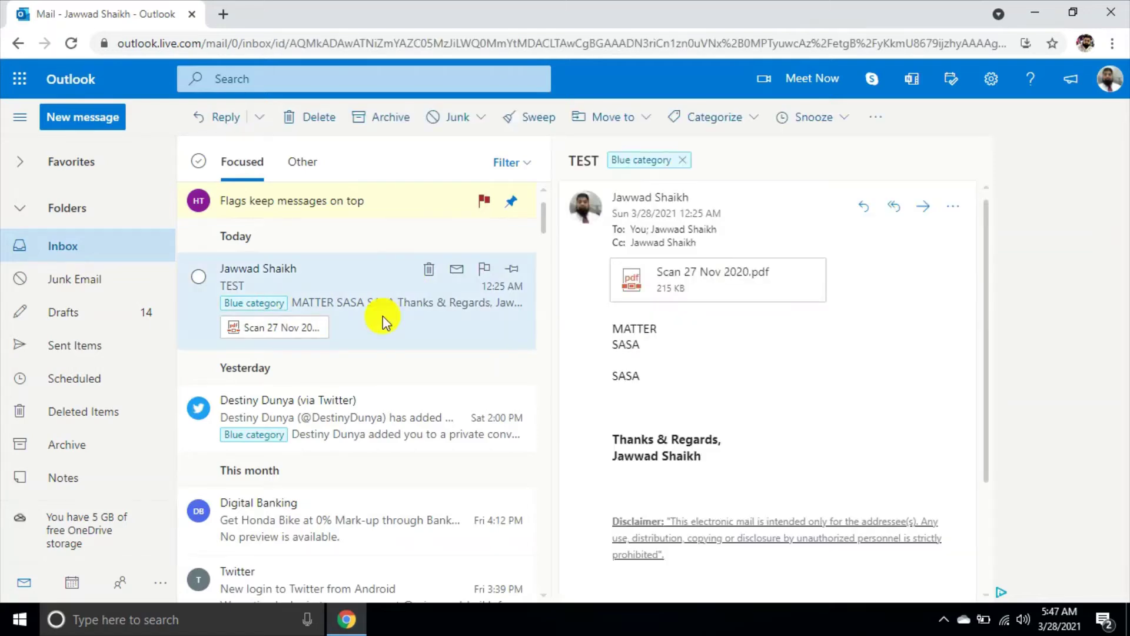
{"action": "left_click", "coordinate": [682, 160]}
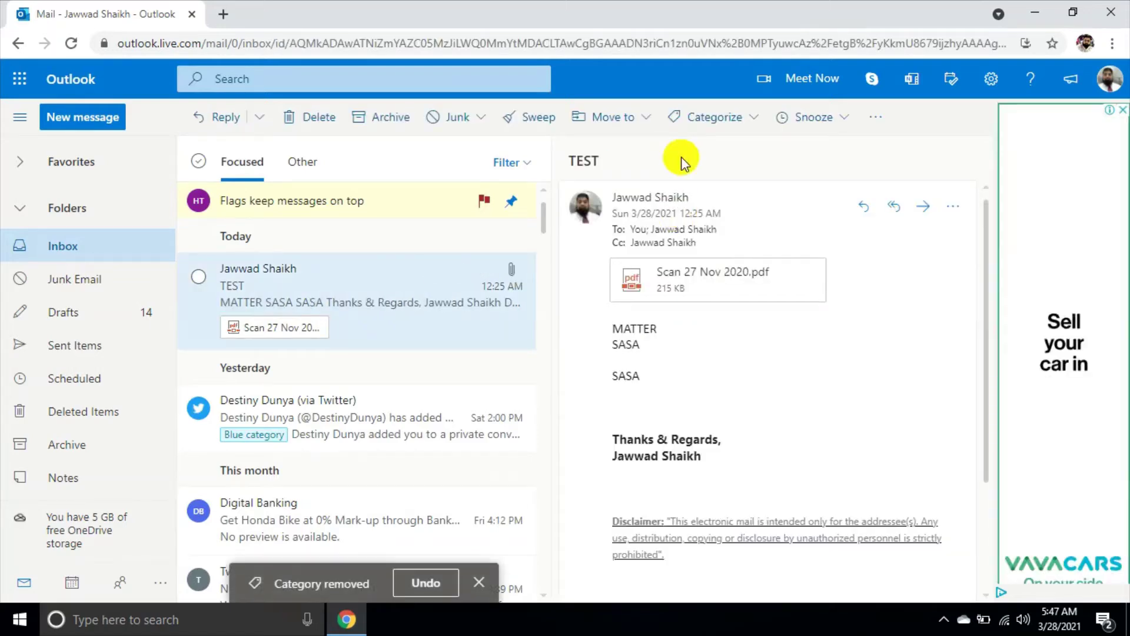
{"action": "left_click", "coordinate": [366, 404]}
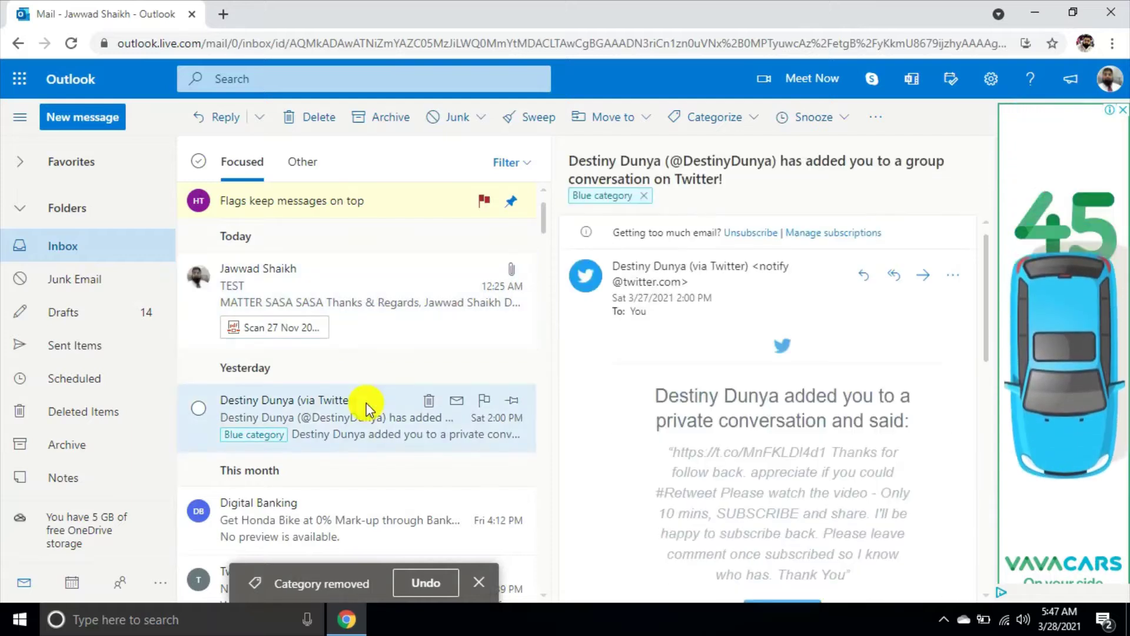
{"action": "left_click", "coordinate": [647, 200]}
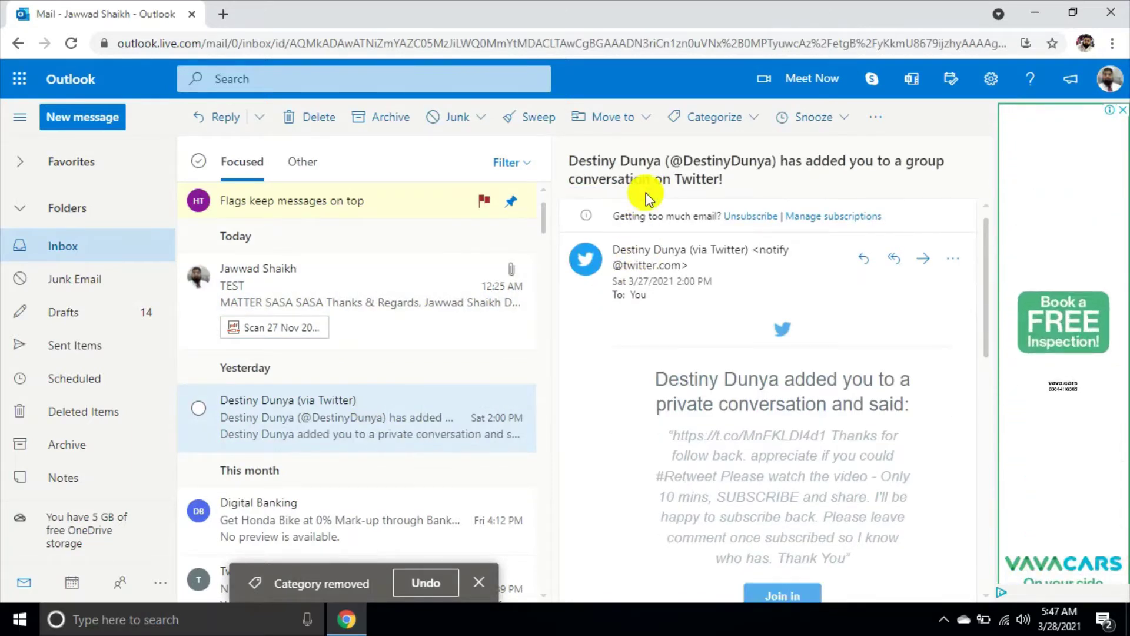
{"action": "left_click", "coordinate": [340, 287]}
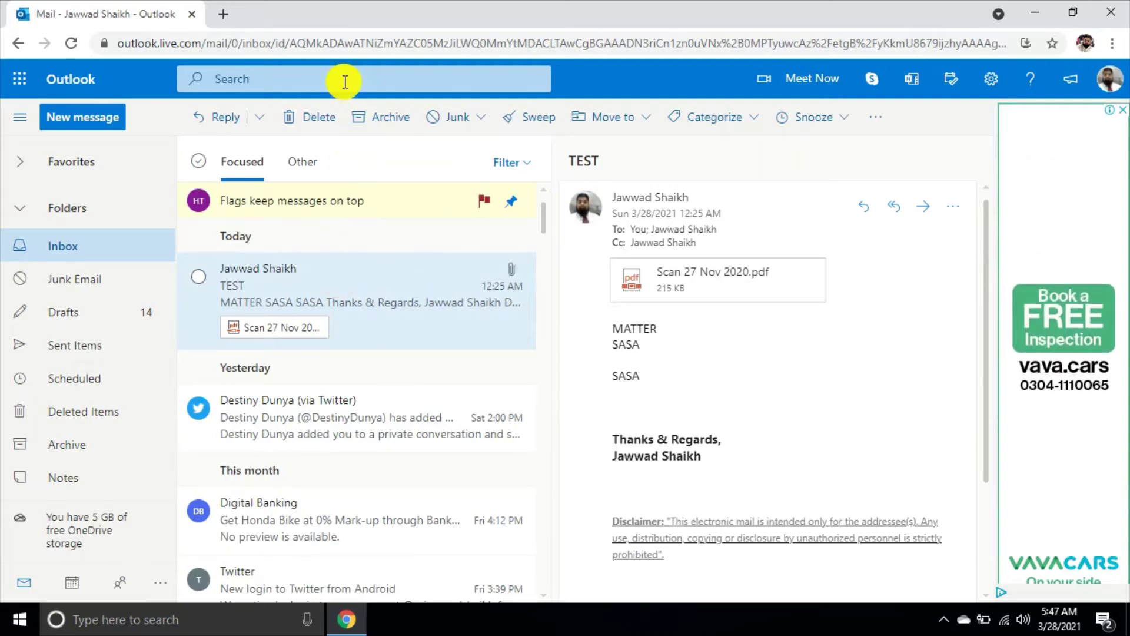
Step: Start a new message and add the contact's Gmail and Live addresses as its two main recipients
{"action": "left_click", "coordinate": [112, 120]}
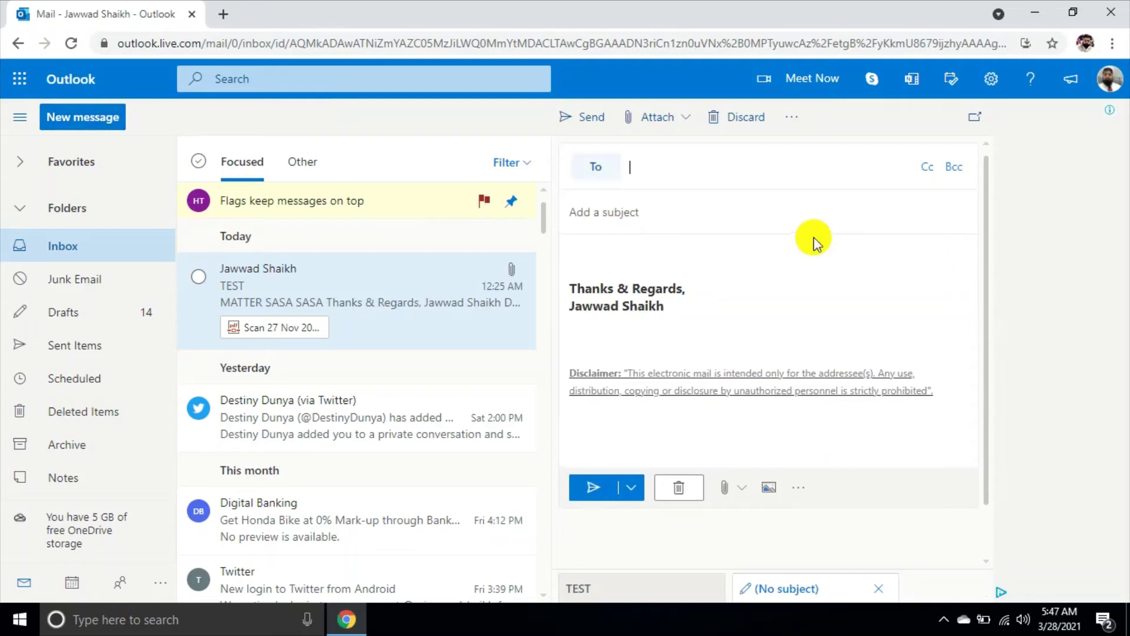
{"action": "type", "text": "J"}
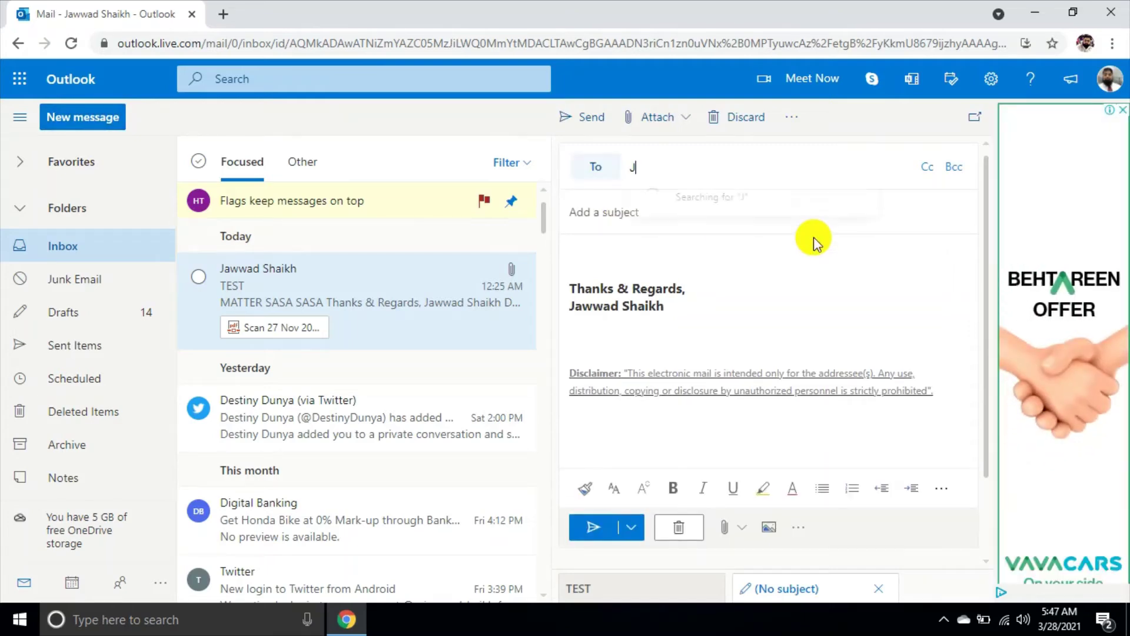
{"action": "type", "text": "AWWAD"}
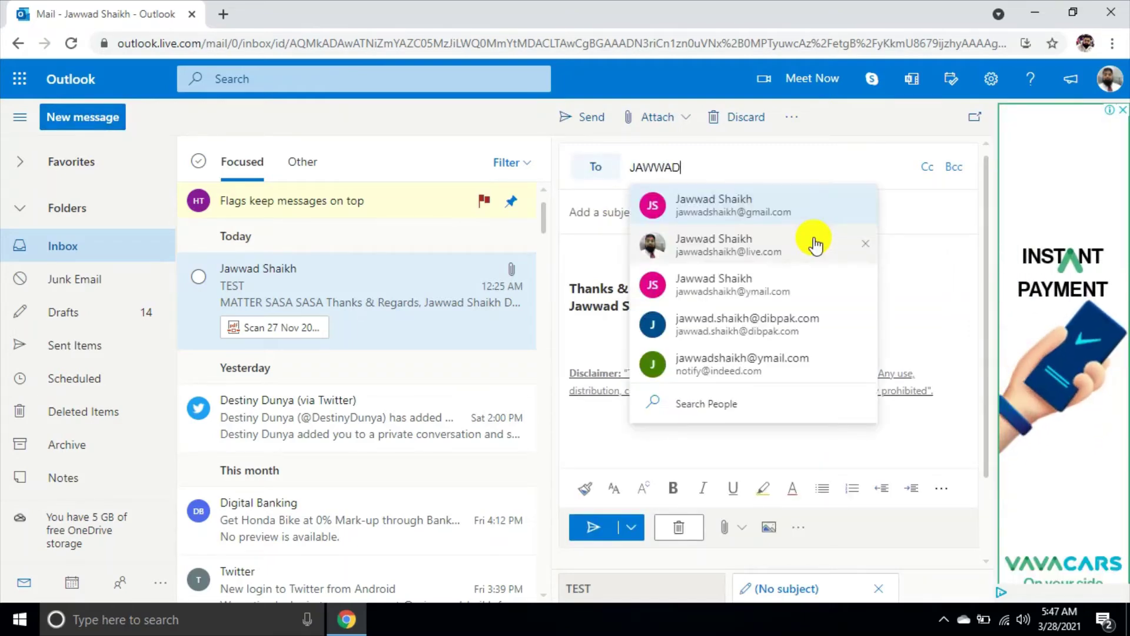
{"action": "left_click", "coordinate": [786, 223]}
{"action": "type", "text": "J"}
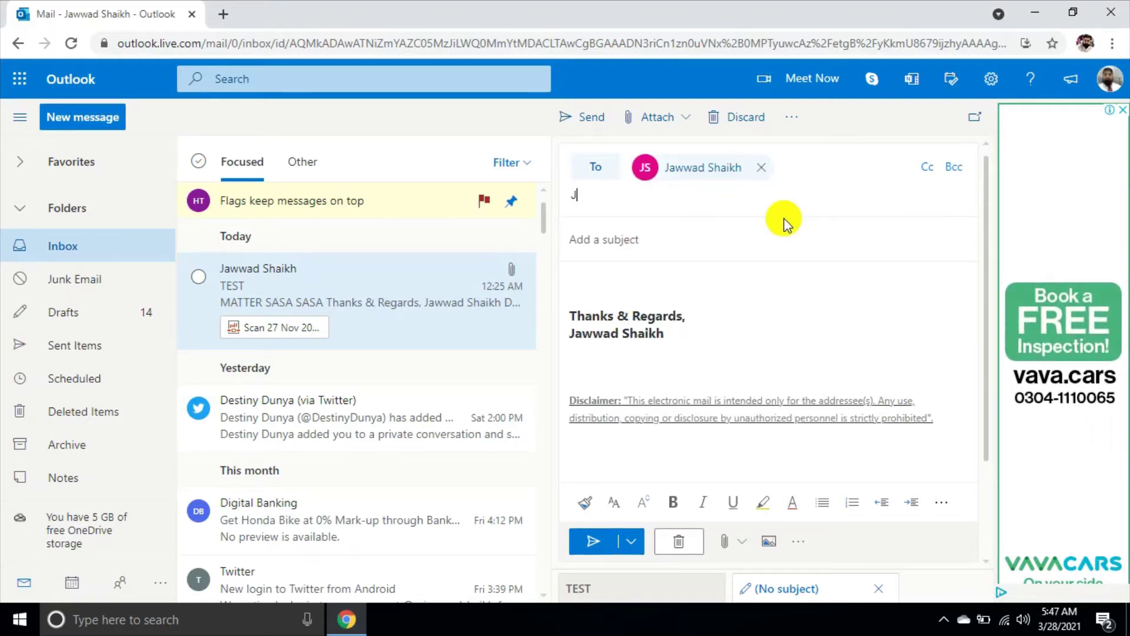
{"action": "type", "text": "AWWAD"}
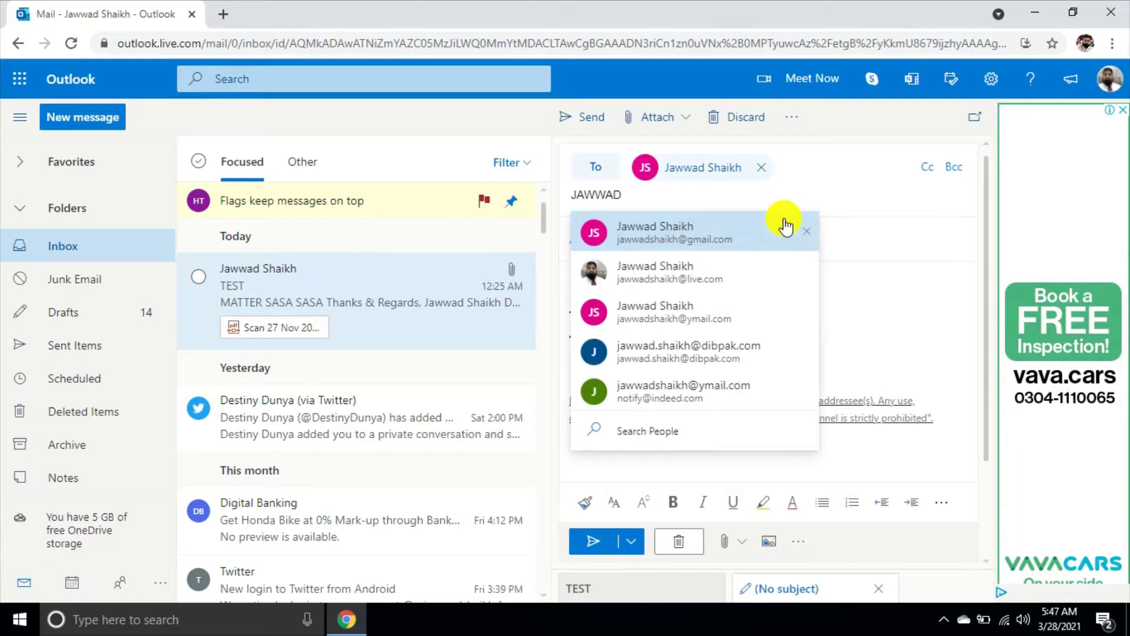
{"action": "left_click", "coordinate": [699, 276]}
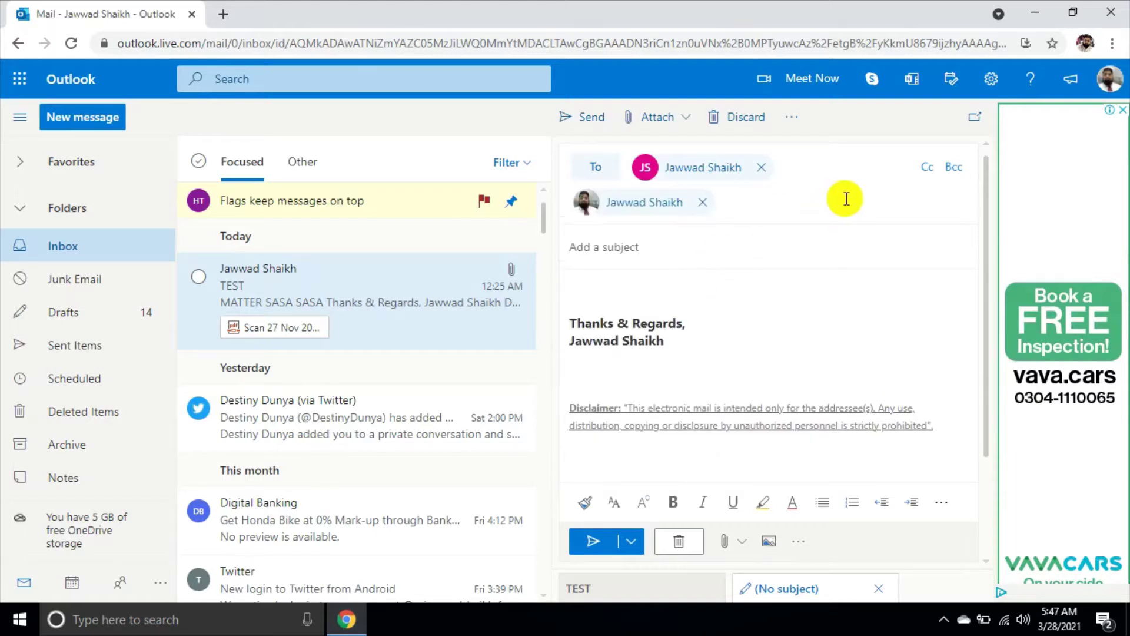
Step: Add a Cc line to the message and pick the contact's Ymail address as the copy recipient
{"action": "left_click", "coordinate": [934, 171]}
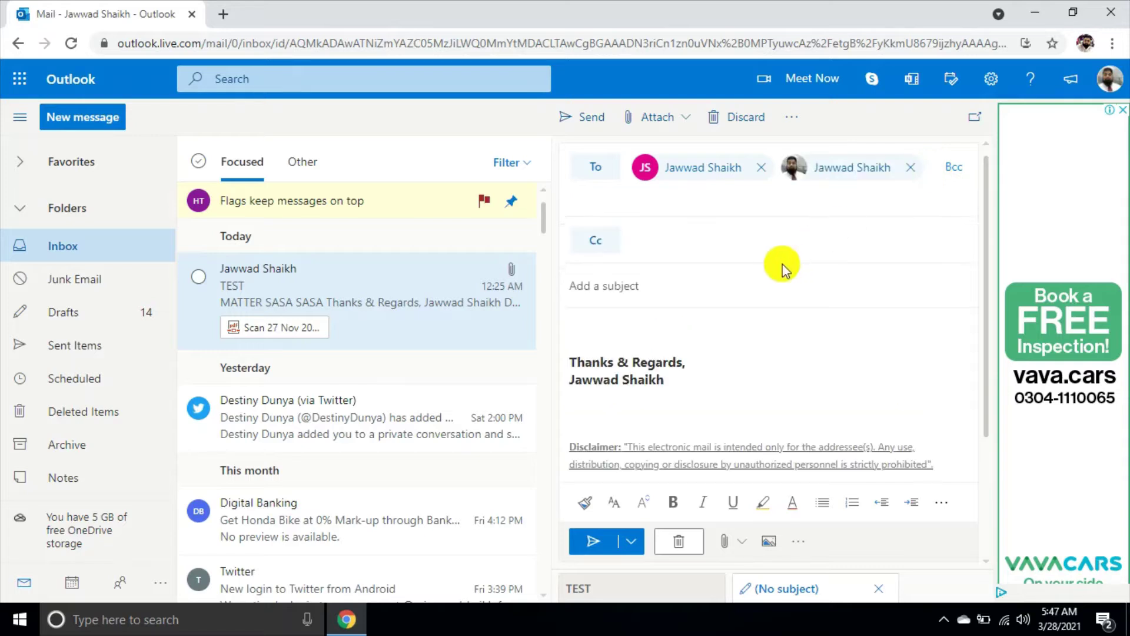
{"action": "type", "text": "JAWWAD"}
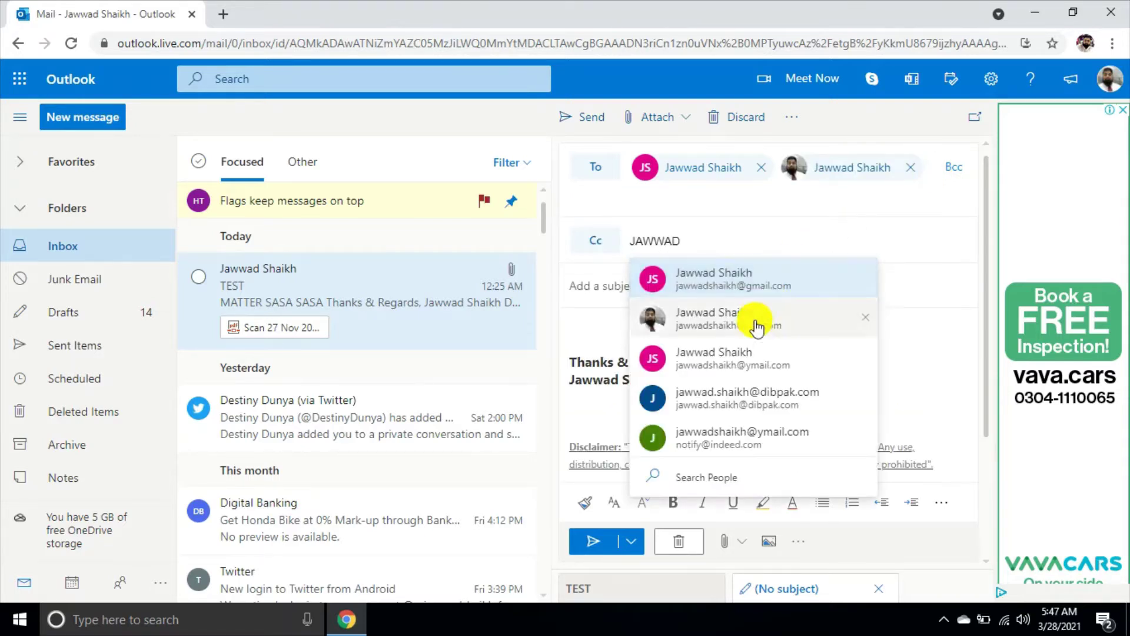
{"action": "left_click", "coordinate": [730, 358]}
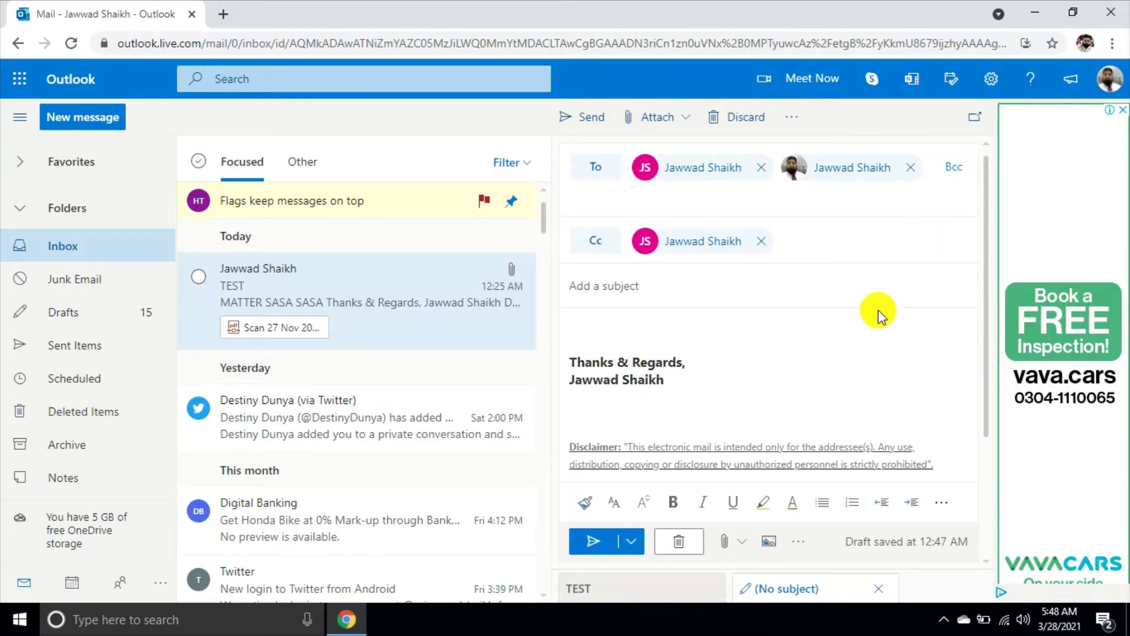
Step: Enter TEST as the subject and HDSHDHD as the body, with extra blank lines above the signature
{"action": "left_click", "coordinate": [634, 291]}
{"action": "type", "text": "TEST"}
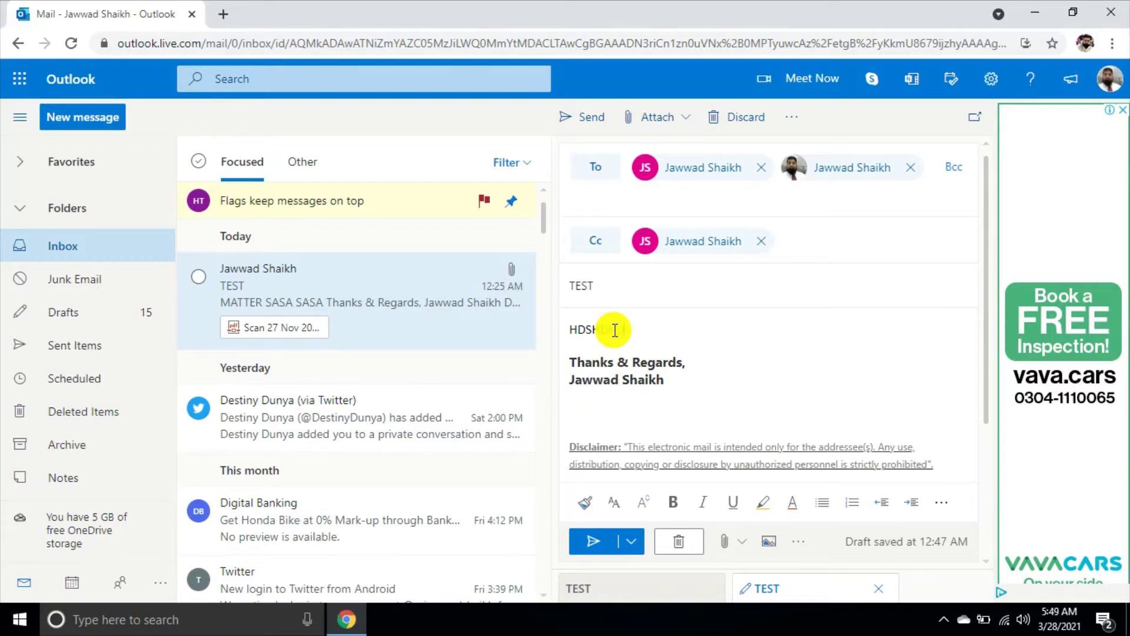
{"action": "key", "text": "Return"}
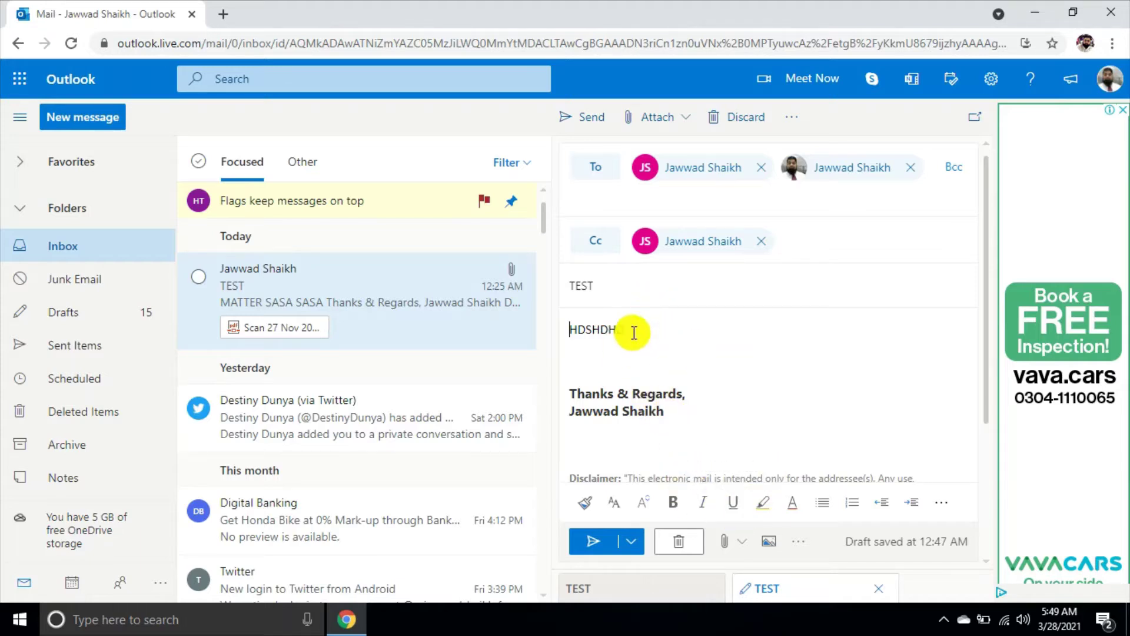
{"action": "left_click_drag", "start_coordinate": [625, 330], "coordinate": [600, 330]}
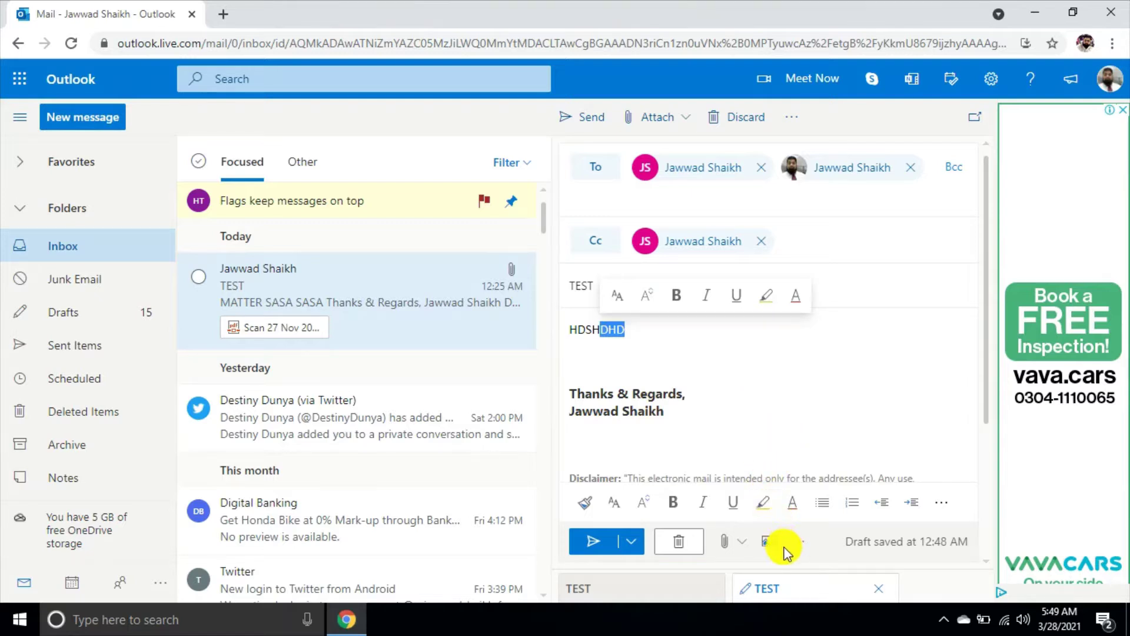
Step: Attach the suggested file Scan 27 Nov 2020.pdf and show the From field in the message
{"action": "left_click", "coordinate": [741, 550]}
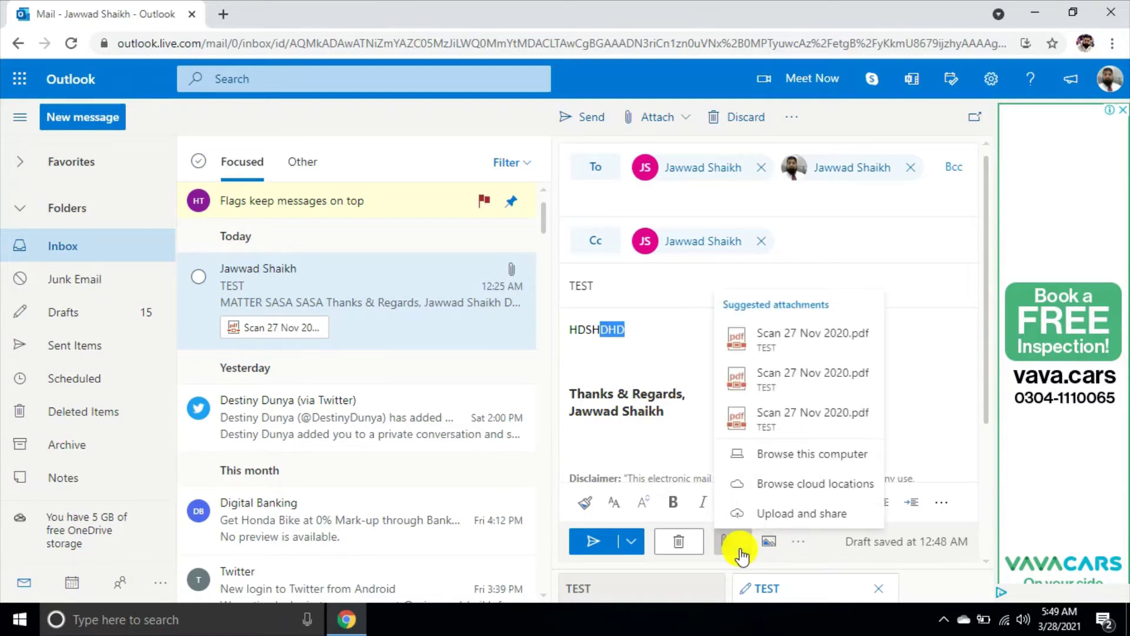
{"action": "left_click", "coordinate": [792, 420]}
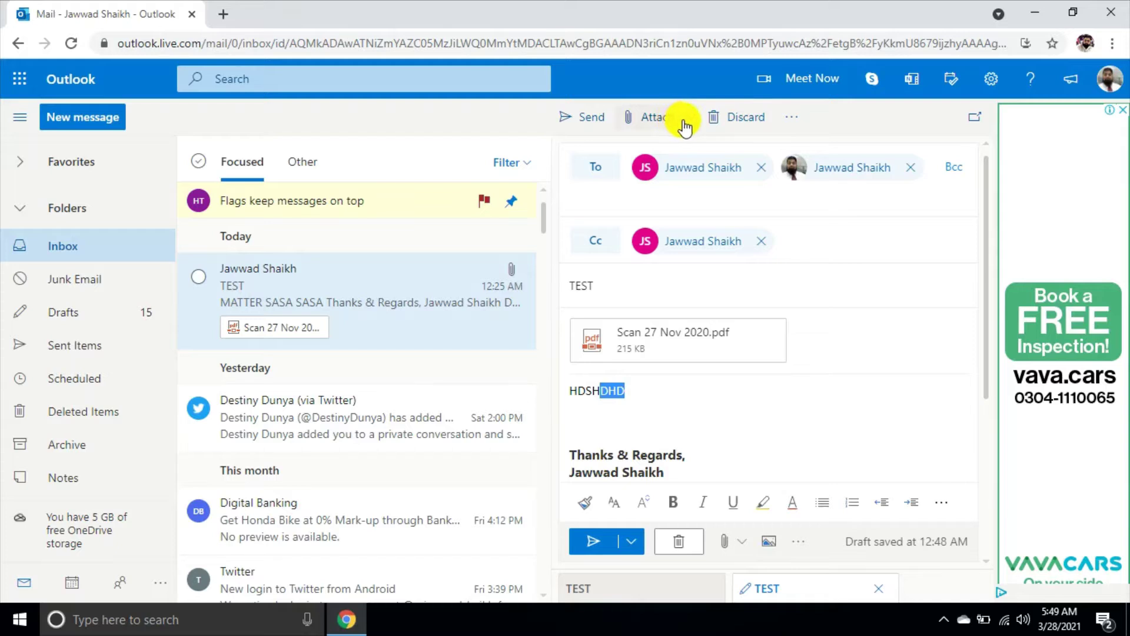
{"action": "left_click", "coordinate": [801, 554]}
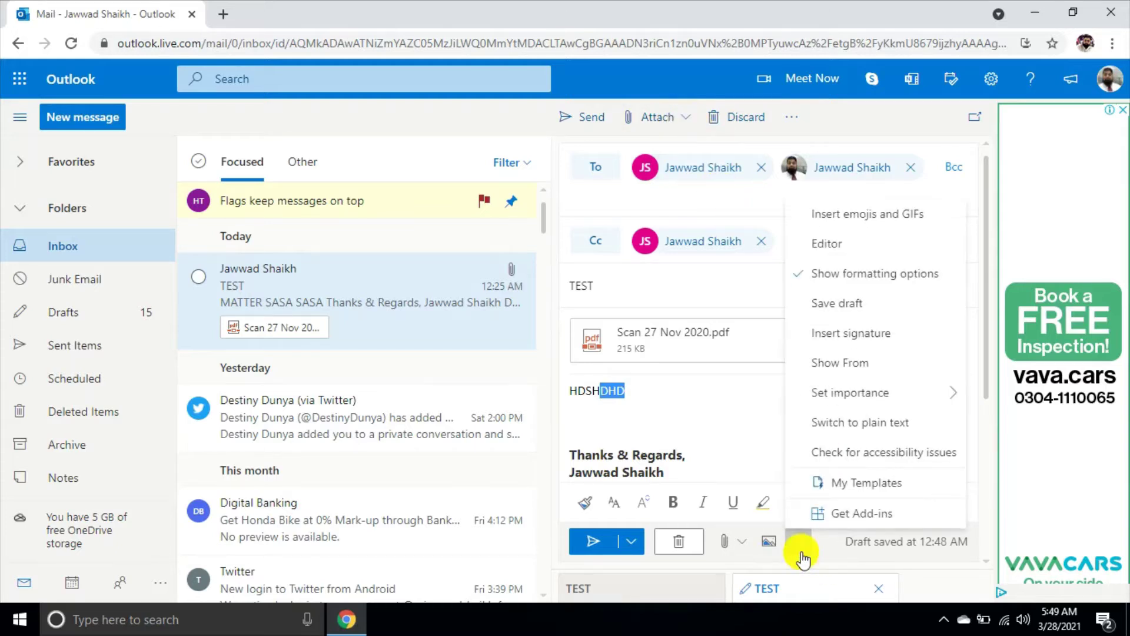
{"action": "mouse_move", "coordinate": [833, 390]}
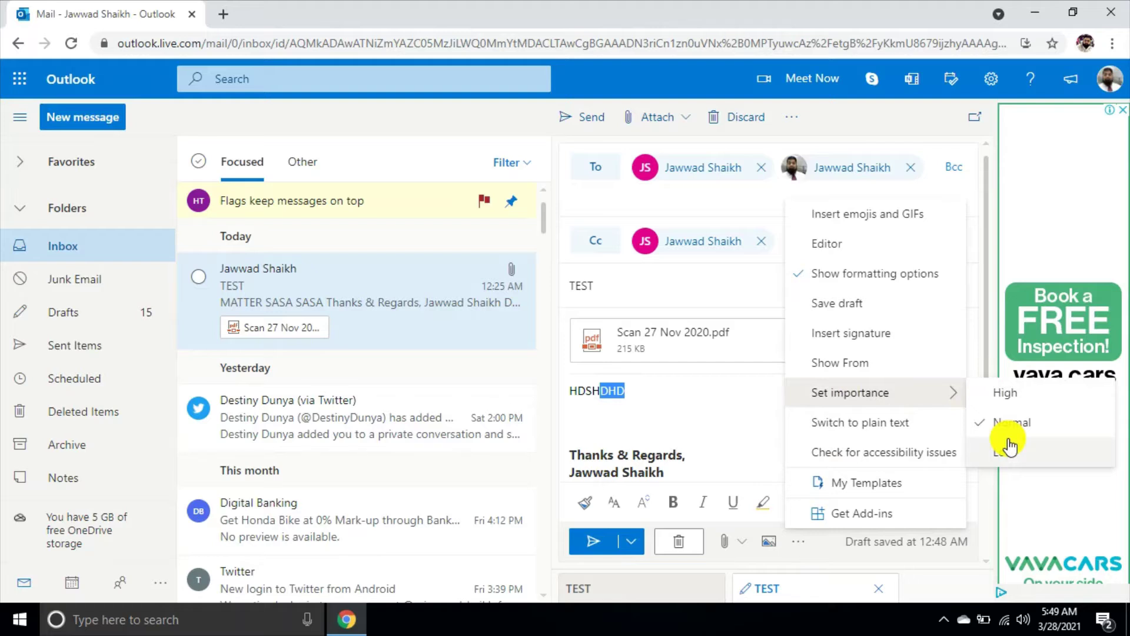
{"action": "left_click", "coordinate": [839, 367]}
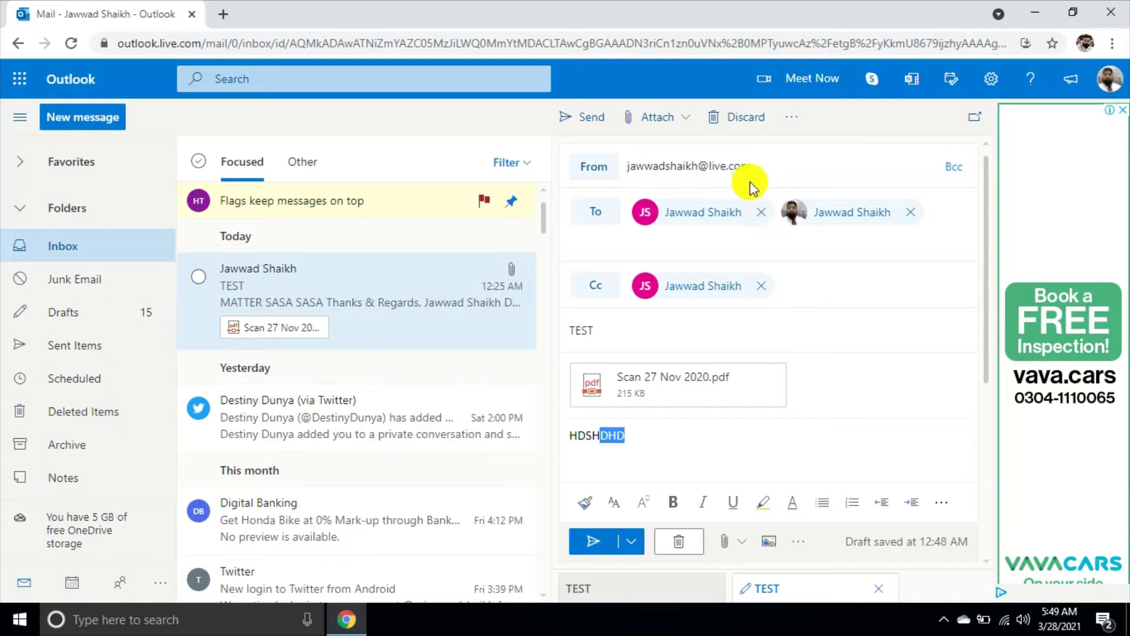
Step: Review the draft's additional compose options, including the importance levels, and its choices for sending immediately or later
{"action": "left_click", "coordinate": [798, 542]}
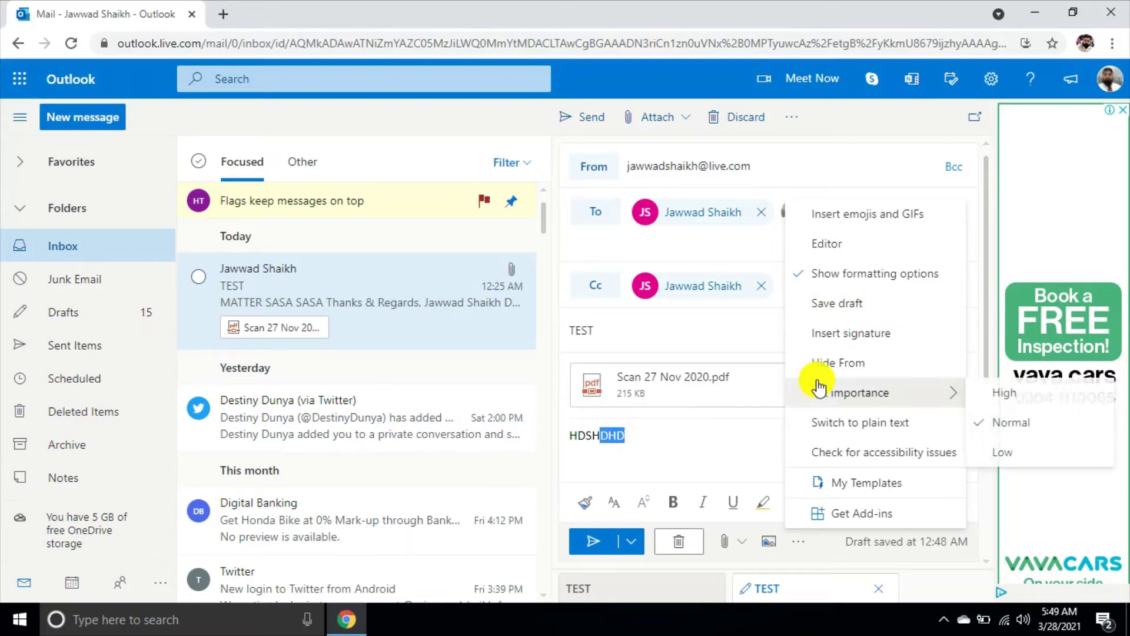
{"action": "left_click", "coordinate": [720, 338]}
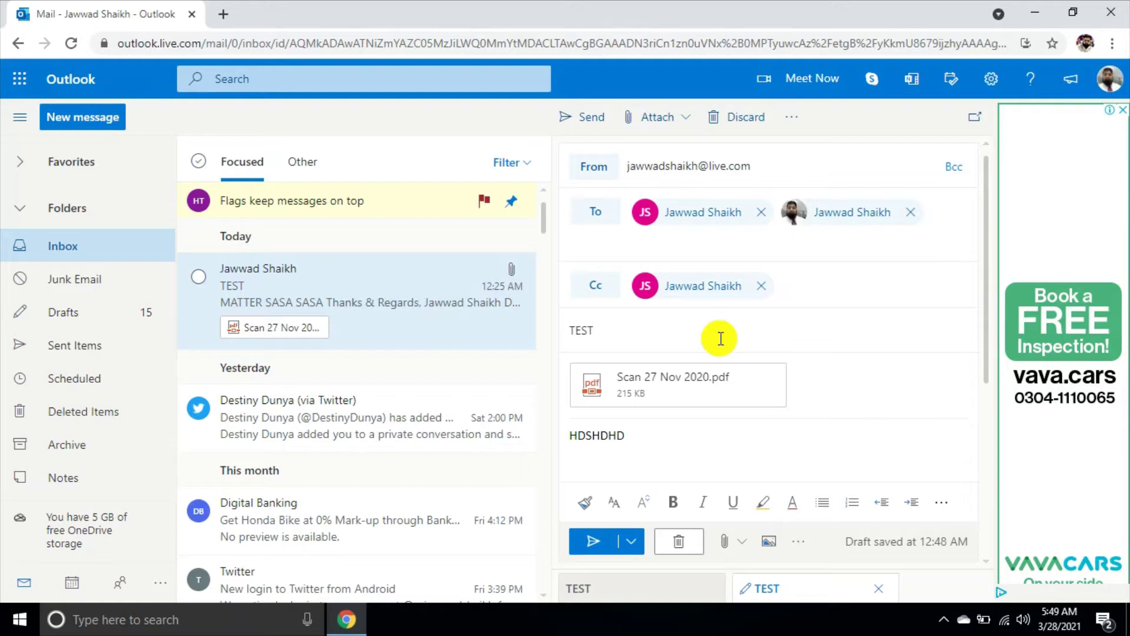
{"action": "left_click", "coordinate": [631, 542]}
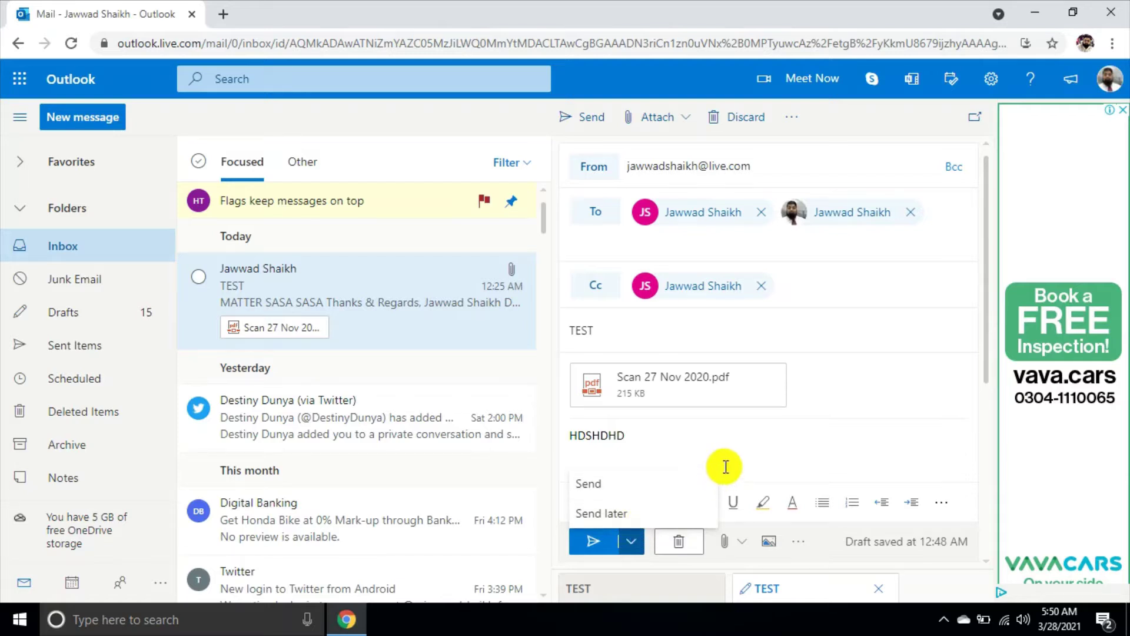
{"action": "left_click", "coordinate": [751, 429]}
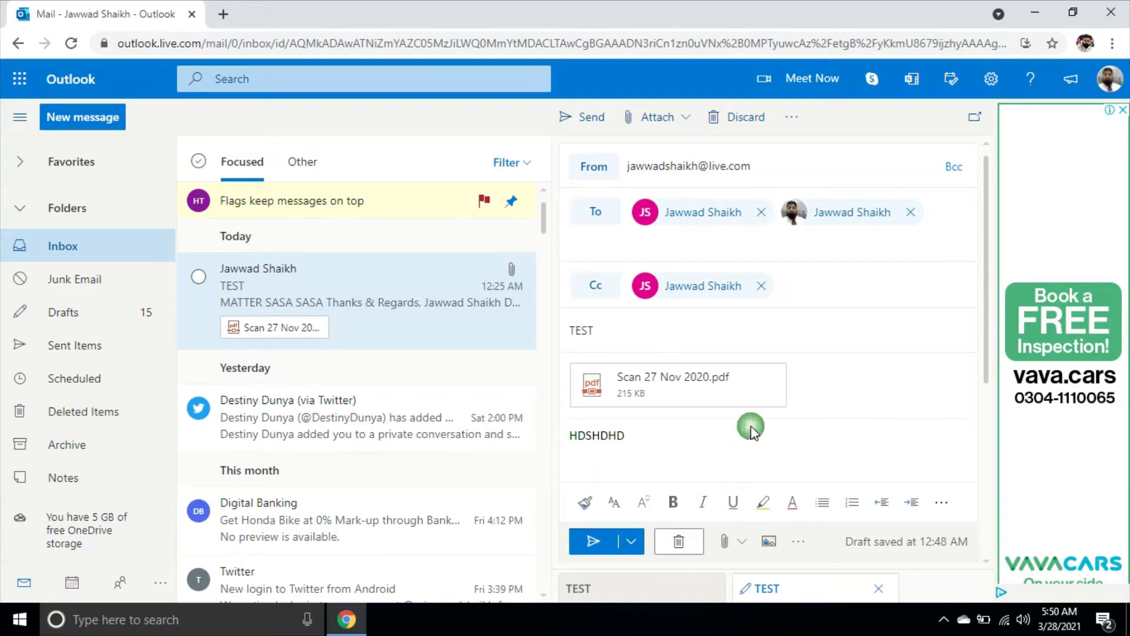
Step: Send the TEST message and open its newly received copy in the inbox
{"action": "double_click", "coordinate": [700, 433]}
{"action": "left_click", "coordinate": [697, 429]}
{"action": "left_click", "coordinate": [572, 121]}
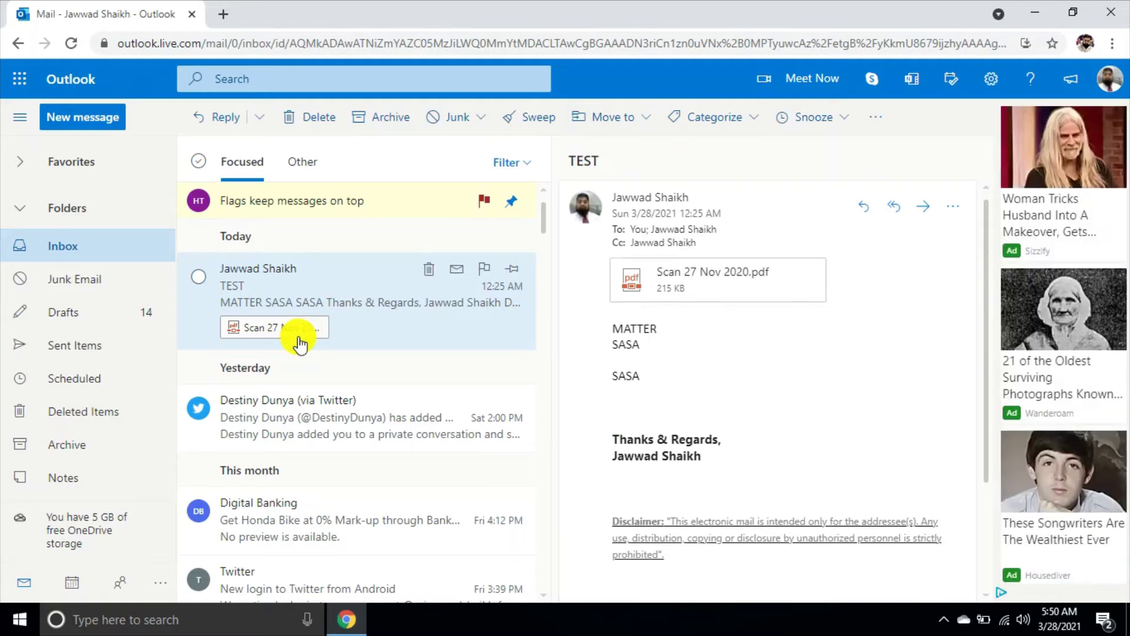
{"action": "left_click", "coordinate": [309, 282]}
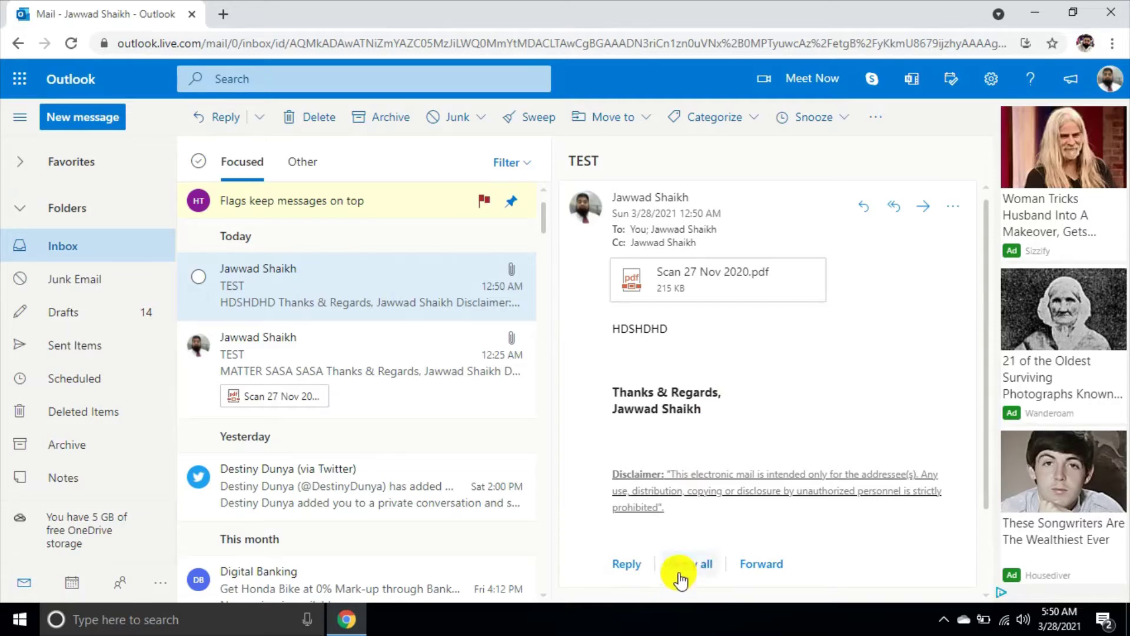
Step: Start a reply to only the sender of the received TEST message and discard the draft
{"action": "left_click", "coordinate": [625, 563]}
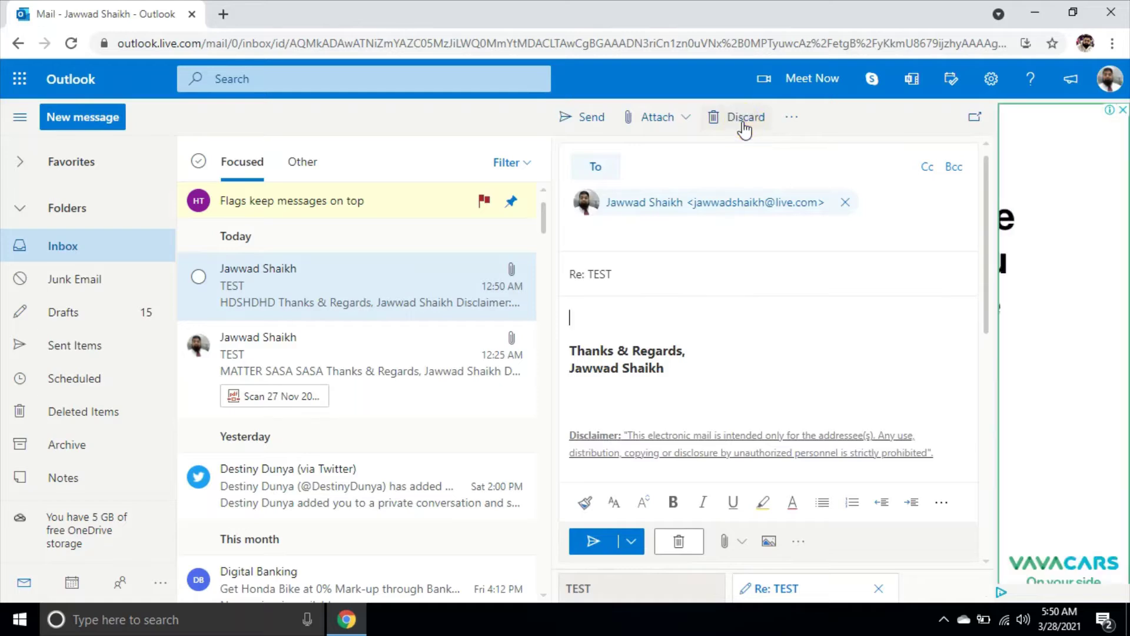
{"action": "left_click", "coordinate": [744, 119]}
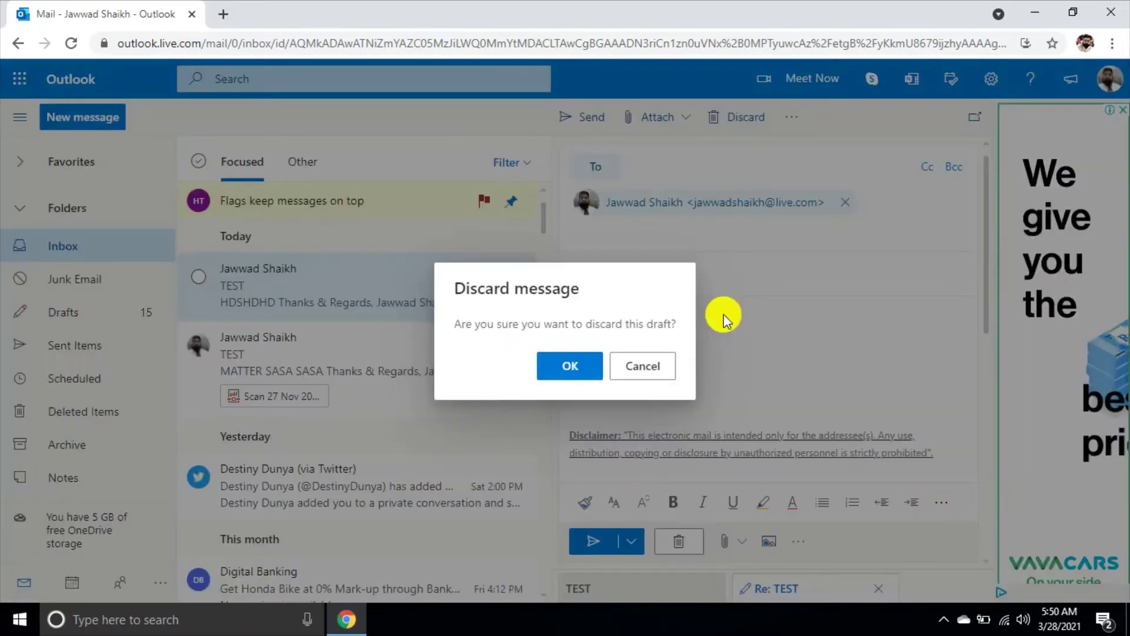
{"action": "left_click", "coordinate": [570, 361]}
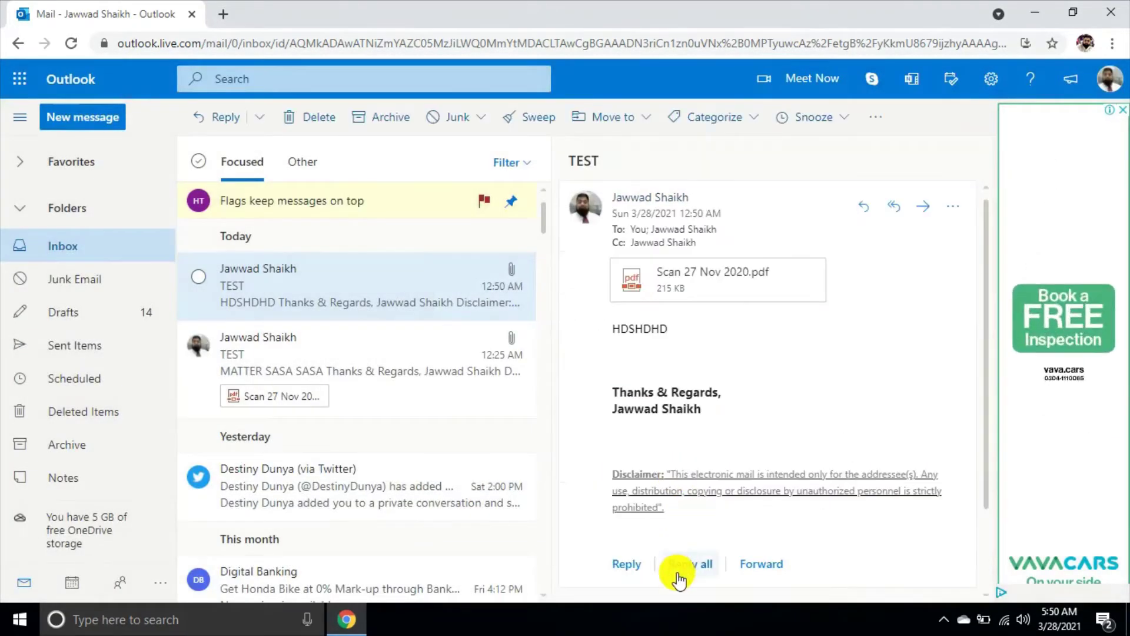
Step: Start a reply to all recipients of the received TEST message and discard the draft
{"action": "left_click", "coordinate": [682, 565]}
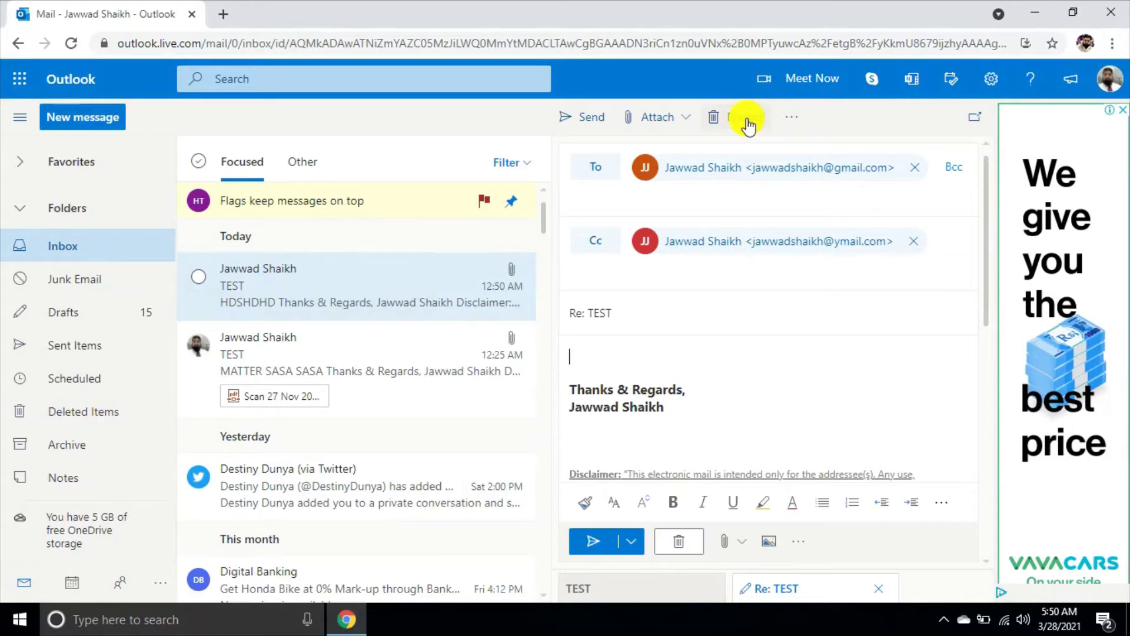
{"action": "left_click", "coordinate": [749, 121]}
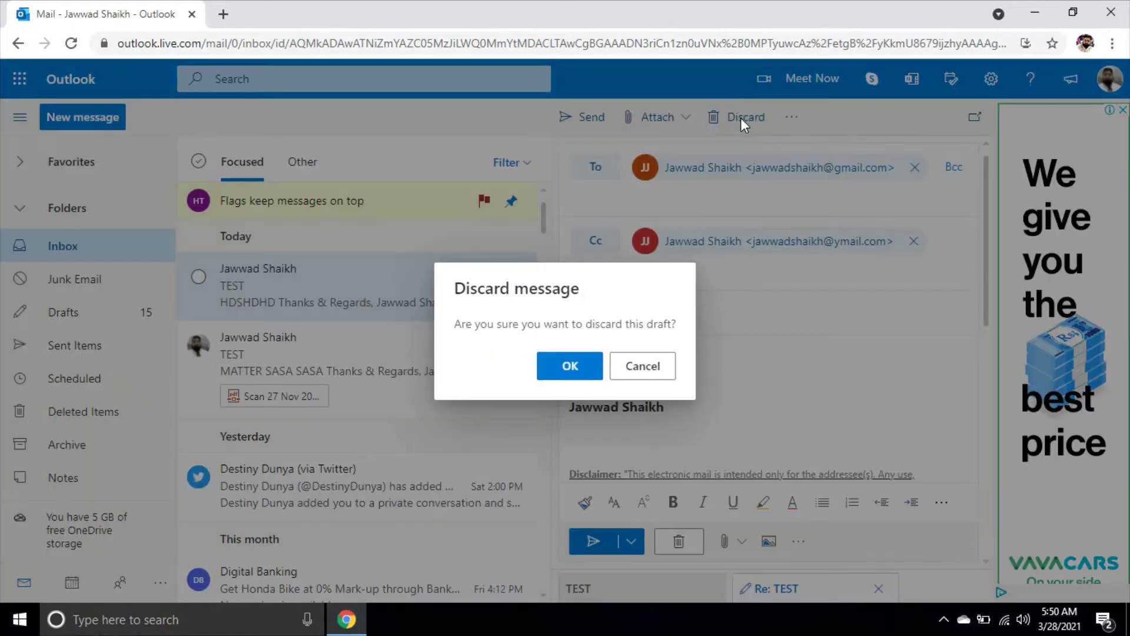
{"action": "left_click", "coordinate": [564, 380]}
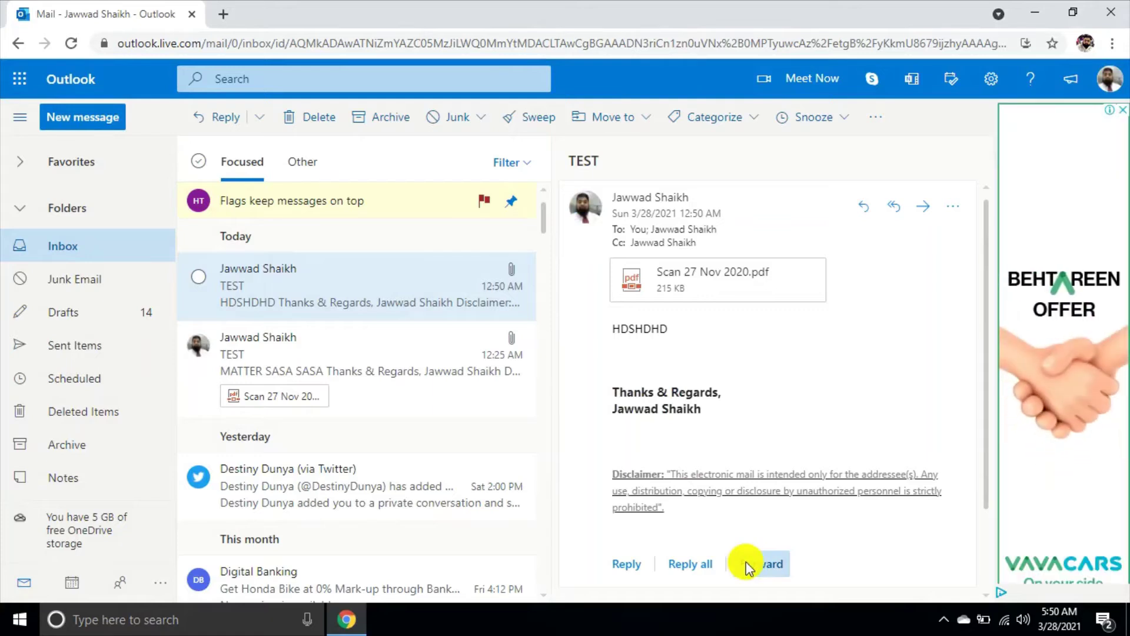
Step: Start forwarding the received TEST message with its attachment and discard the forward draft
{"action": "left_click", "coordinate": [747, 566]}
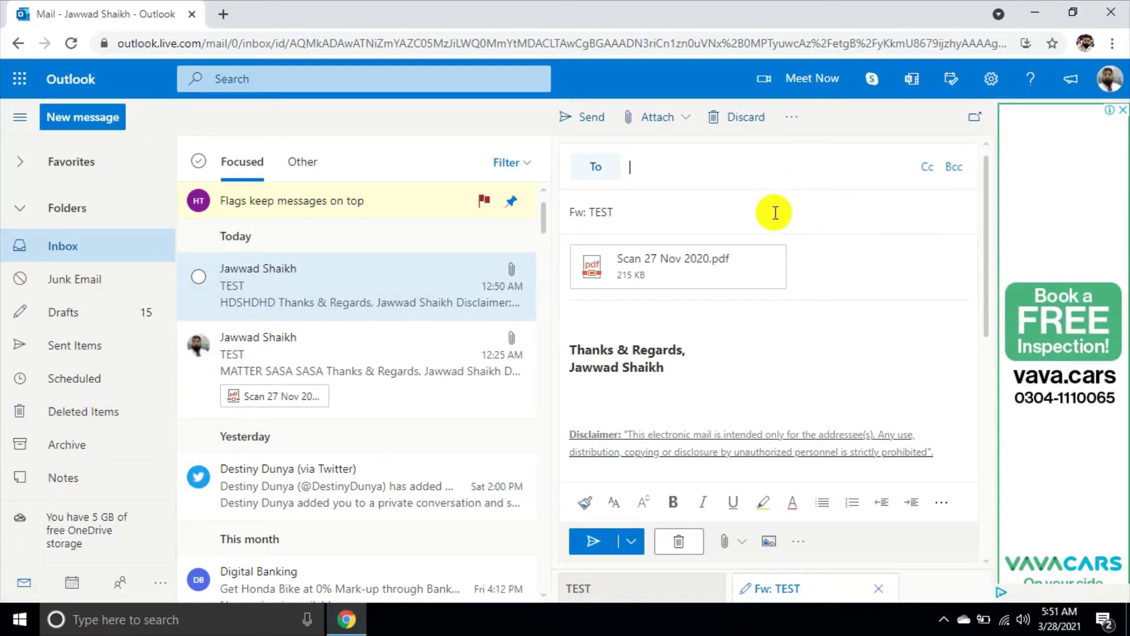
{"action": "left_click", "coordinate": [753, 131]}
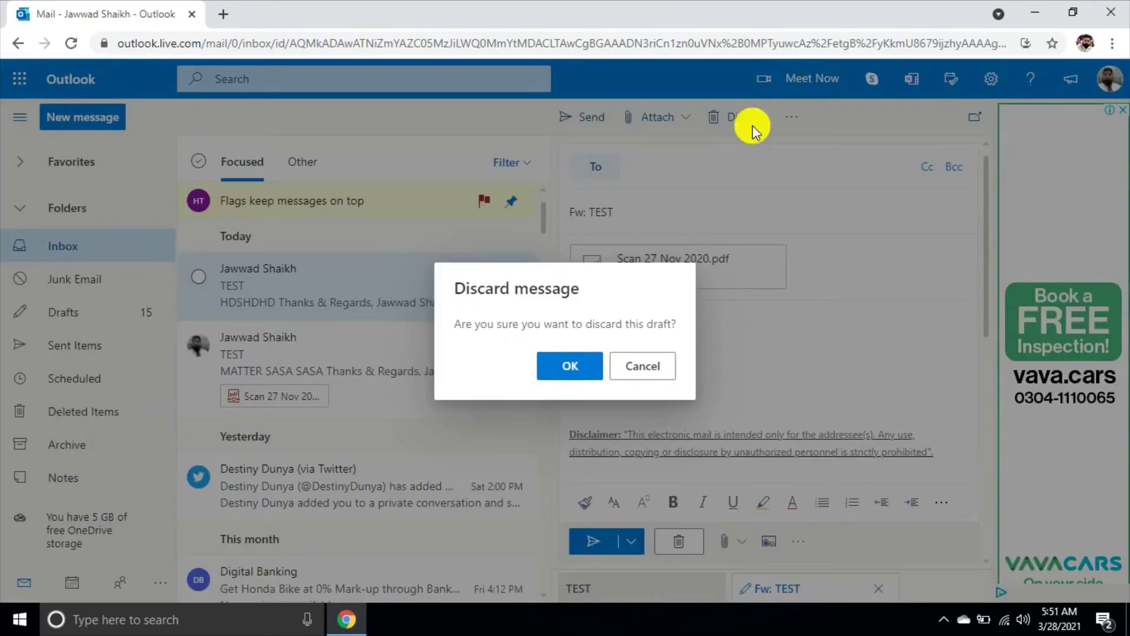
{"action": "left_click", "coordinate": [556, 370]}
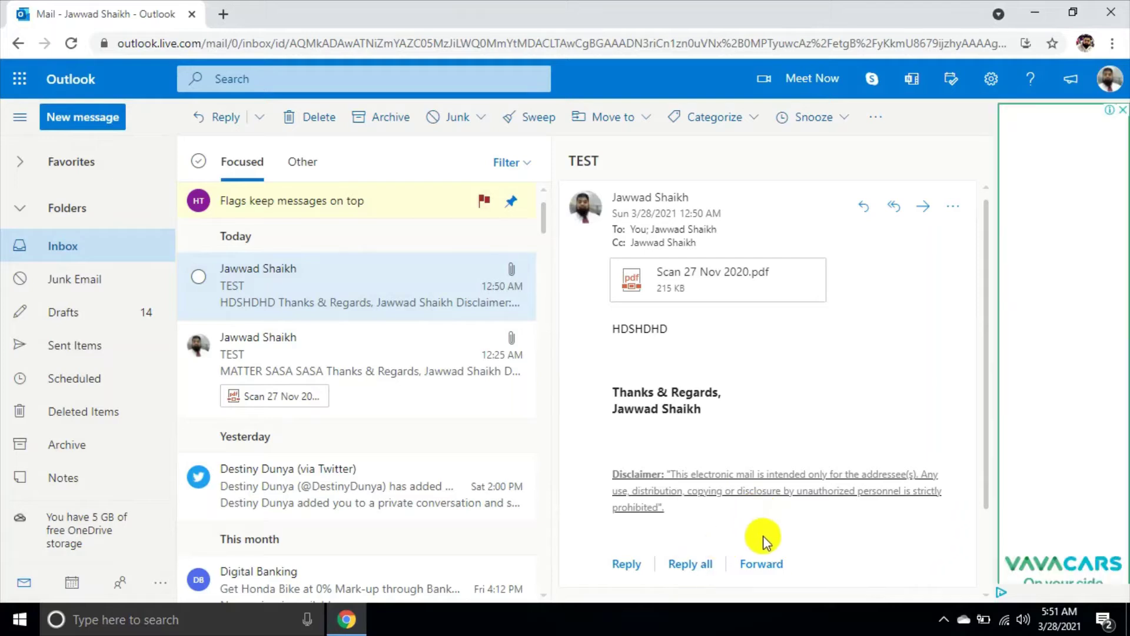
Step: Check which actions are available for the Scan 27 Nov 2020.pdf attachment in the received message
{"action": "right_click", "coordinate": [703, 279]}
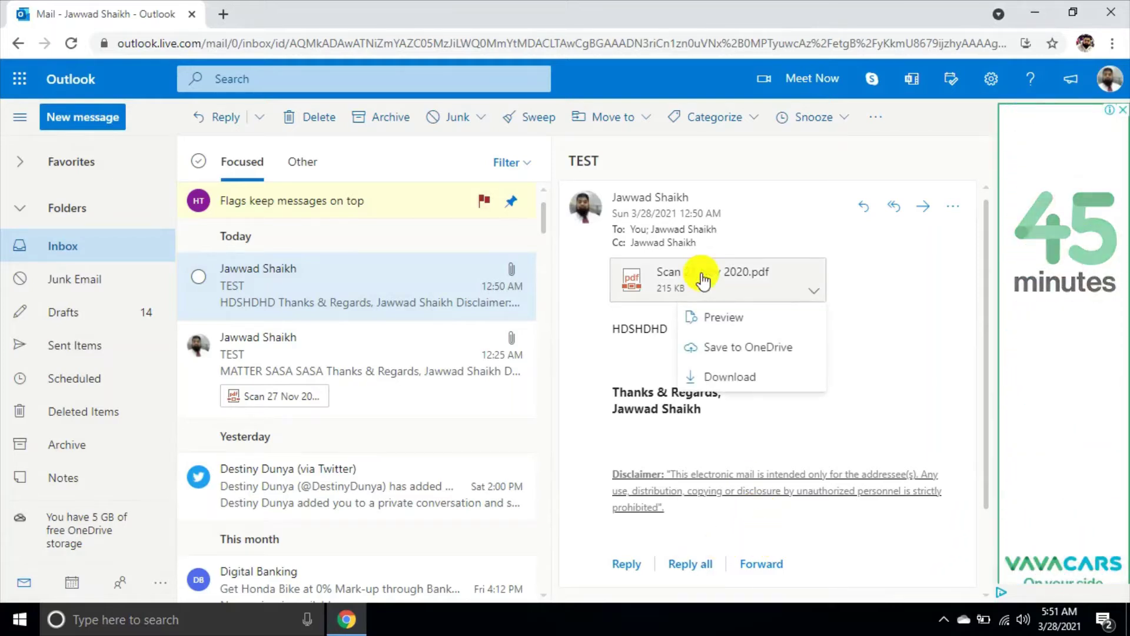
{"action": "left_click", "coordinate": [630, 350]}
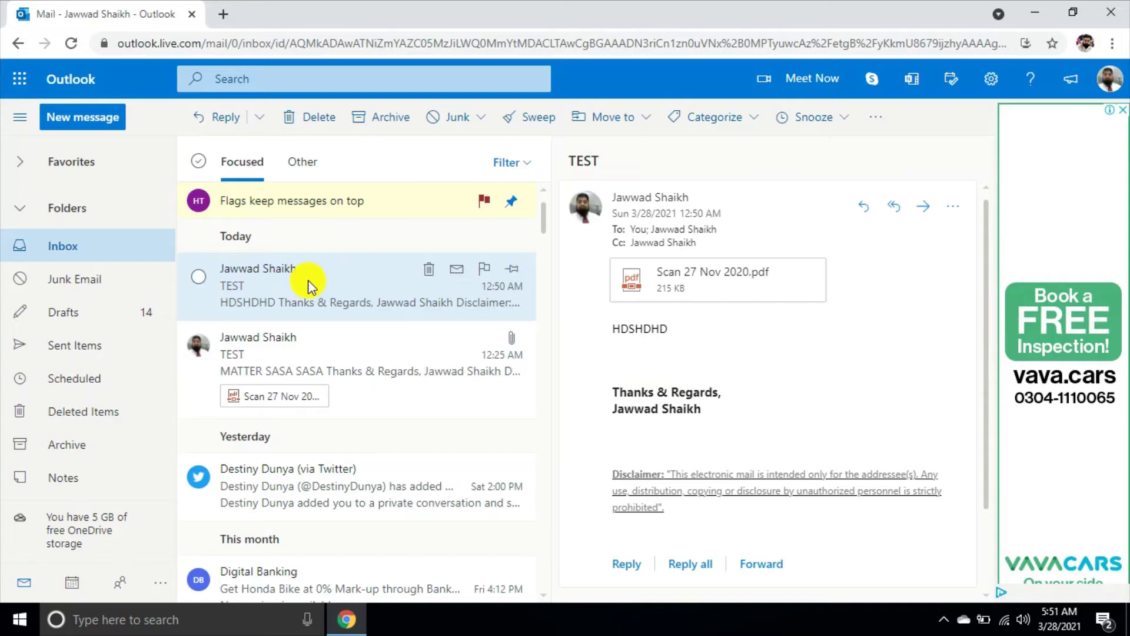
Step: Try the red palm-tree theme, the blueprint theme and dark mode, and restore the original light blue theme with dark mode off
{"action": "left_click", "coordinate": [994, 90]}
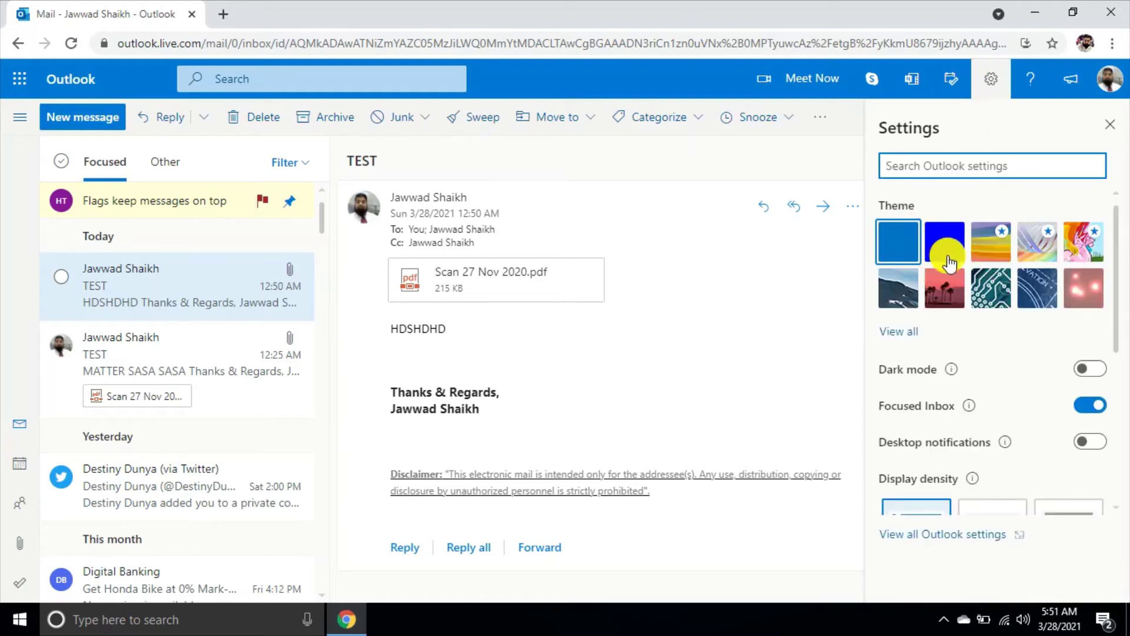
{"action": "left_click", "coordinate": [958, 288]}
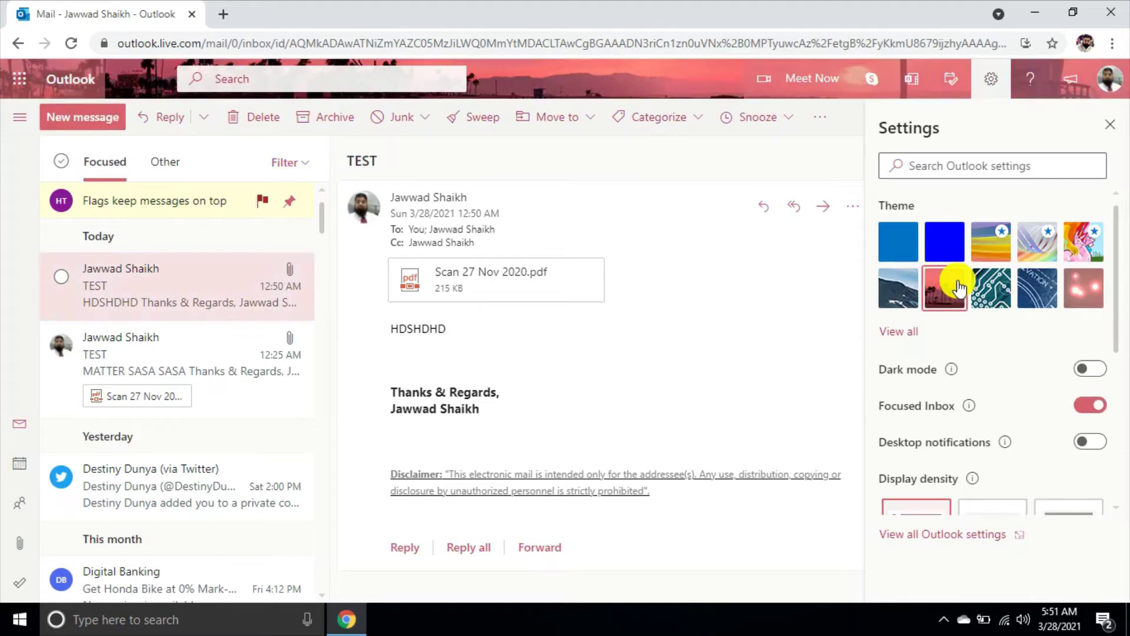
{"action": "left_click", "coordinate": [1030, 297]}
{"action": "left_click", "coordinate": [1090, 369]}
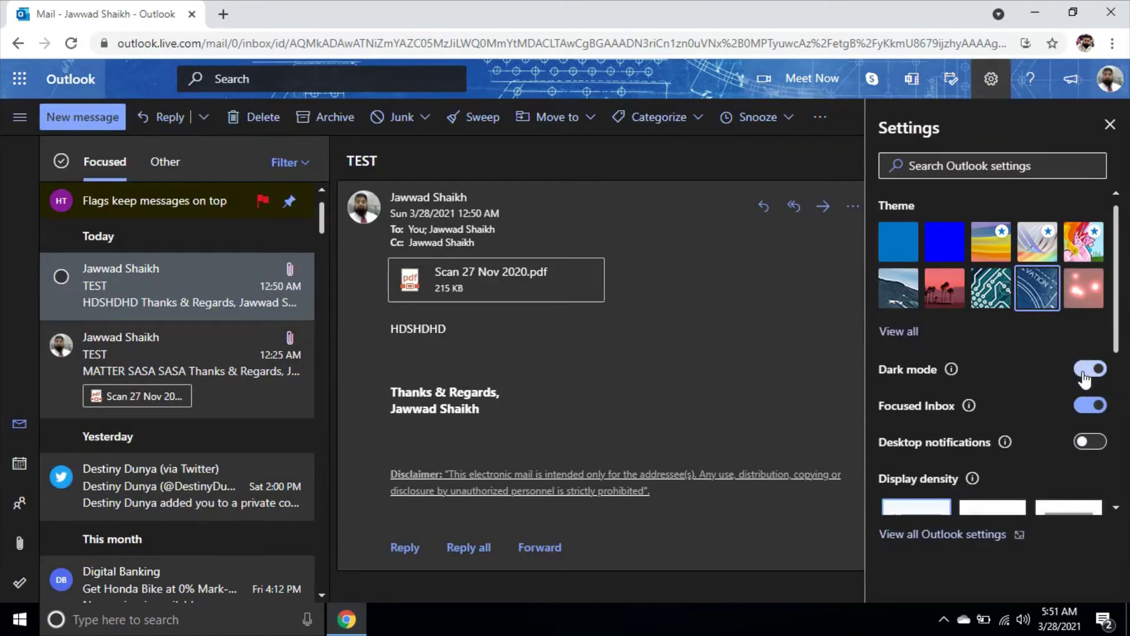
{"action": "left_click", "coordinate": [1085, 376]}
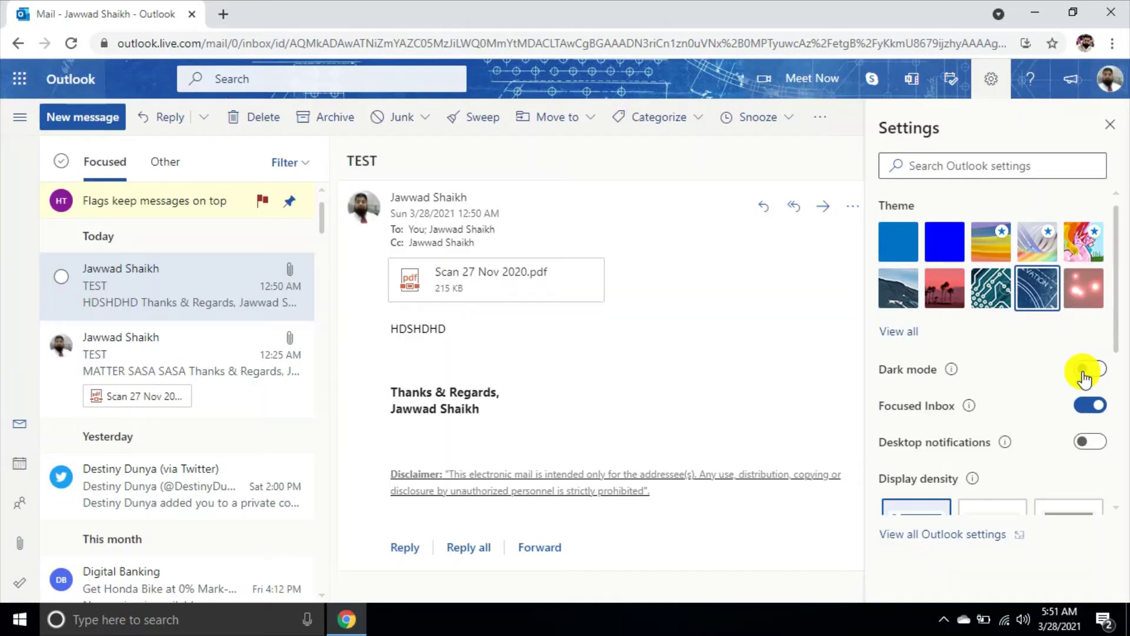
{"action": "left_click", "coordinate": [911, 255]}
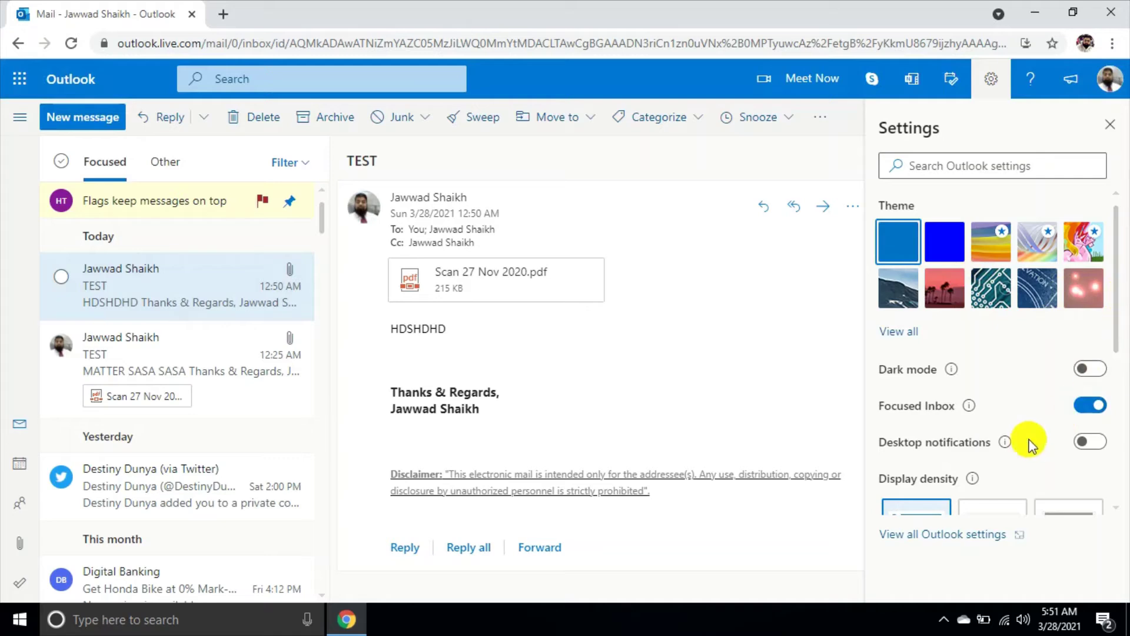
Step: Try adding a 000000 line below the name in the Compose and reply email signature, discard the change and close the settings
{"action": "left_click", "coordinate": [937, 540]}
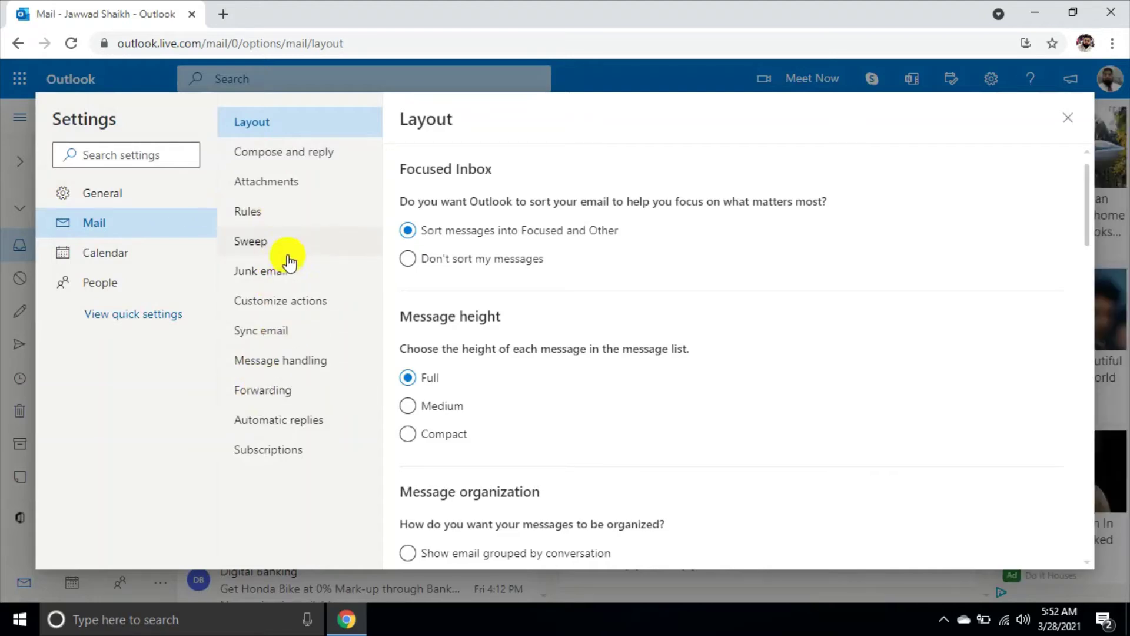
{"action": "left_click", "coordinate": [291, 158]}
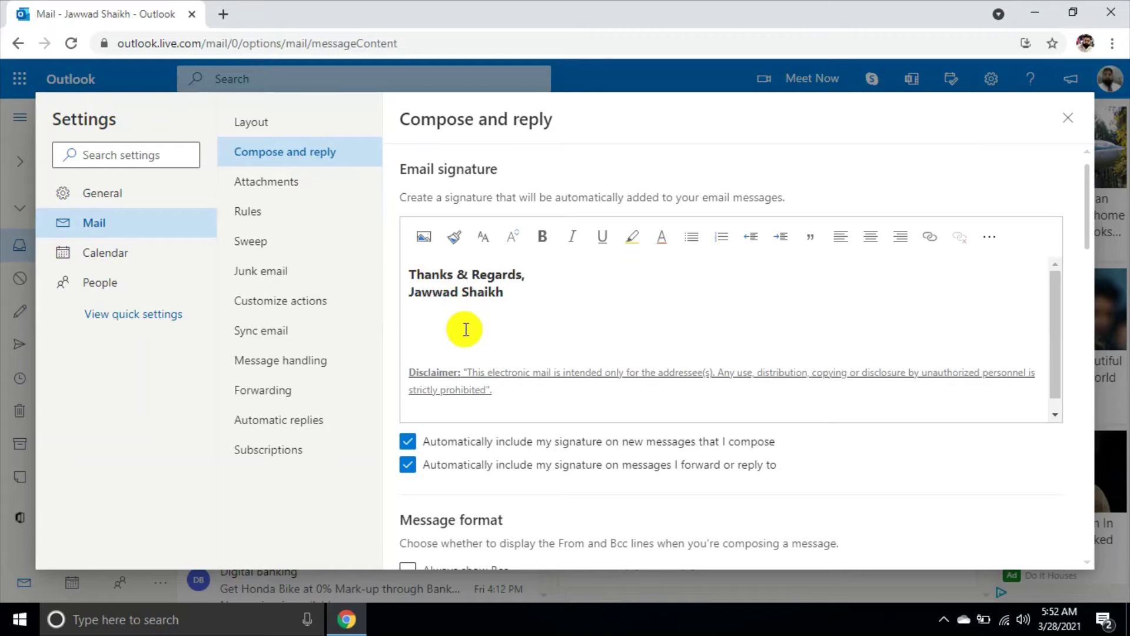
{"action": "left_click", "coordinate": [519, 293]}
{"action": "key", "text": "Return"}
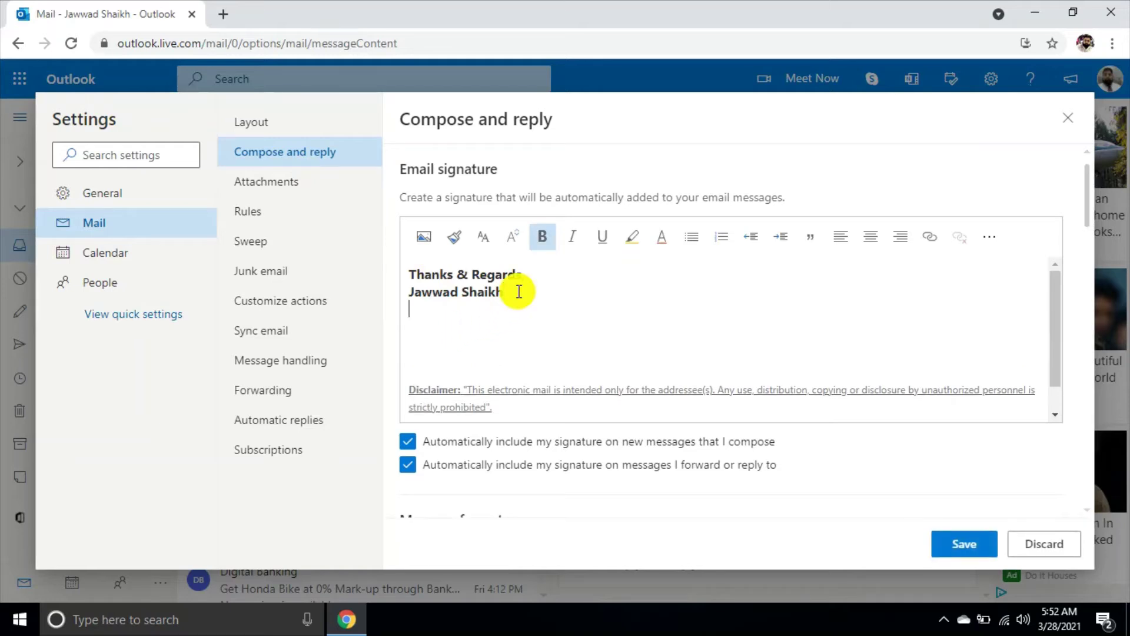
{"action": "type", "text": "000000"}
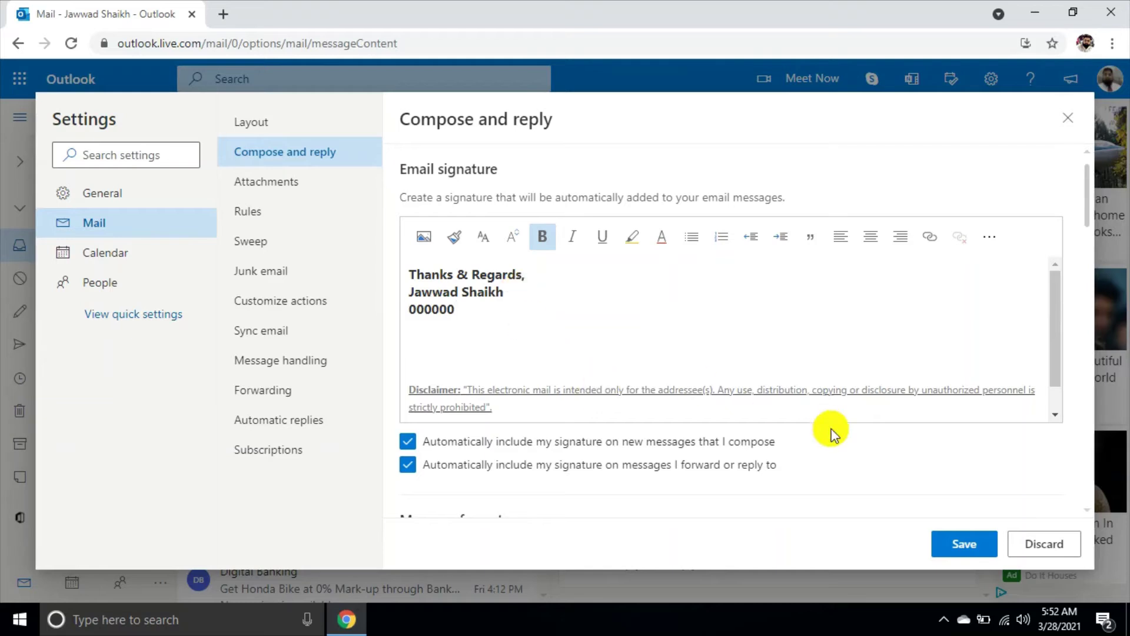
{"action": "left_click", "coordinate": [1048, 549]}
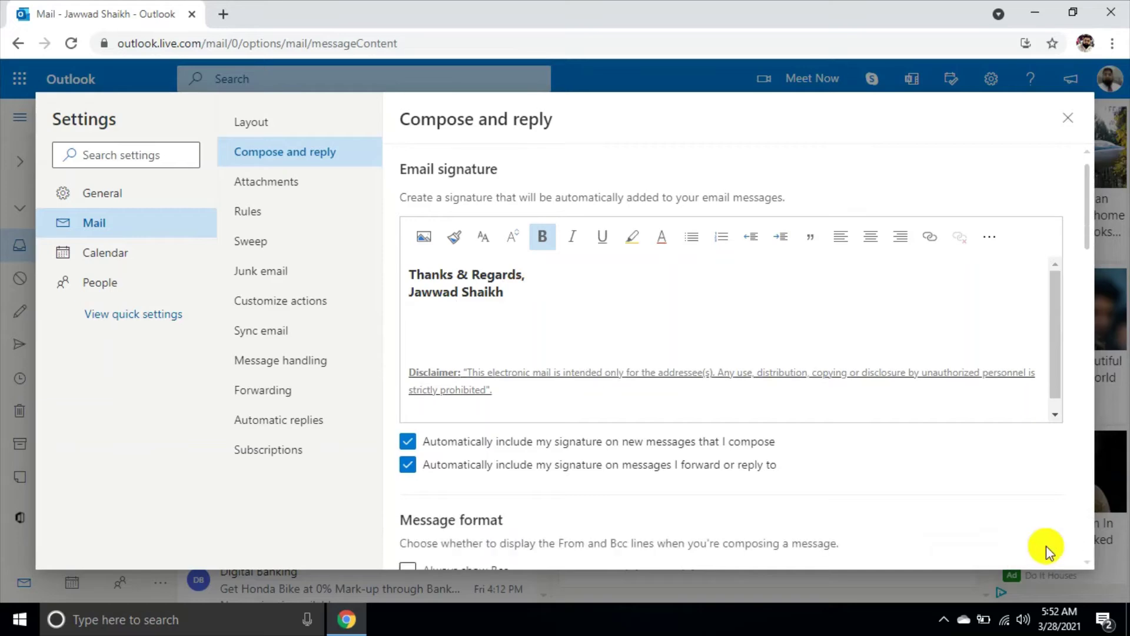
{"action": "left_click", "coordinate": [1073, 137]}
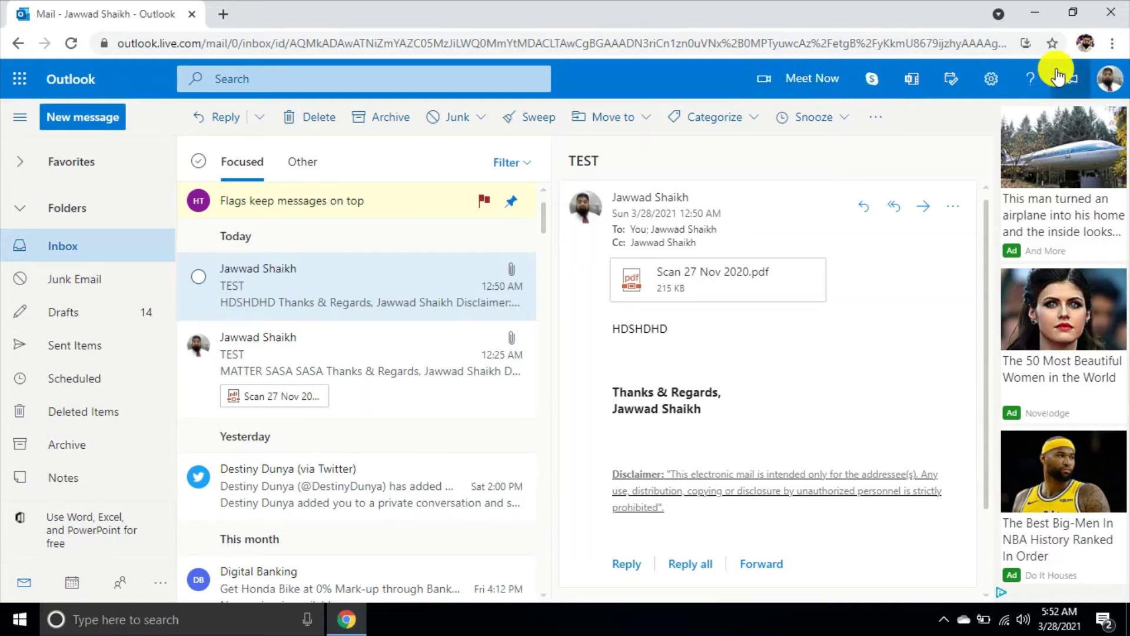
Step: Check the account's profile and sign-out options
{"action": "left_click", "coordinate": [1114, 81]}
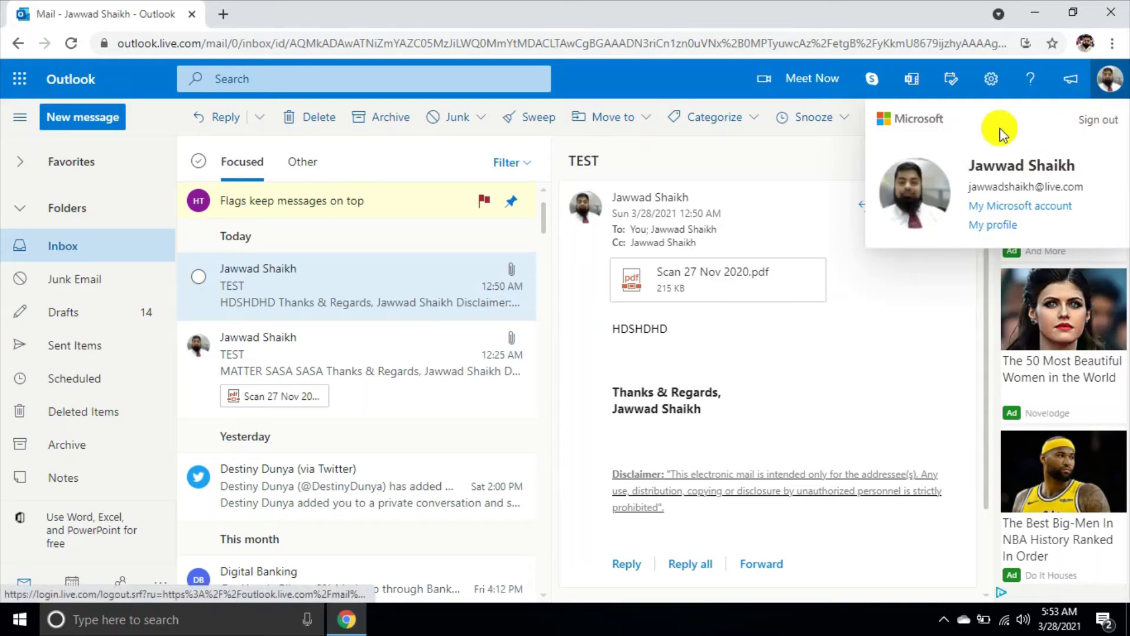
{"action": "left_click", "coordinate": [780, 160]}
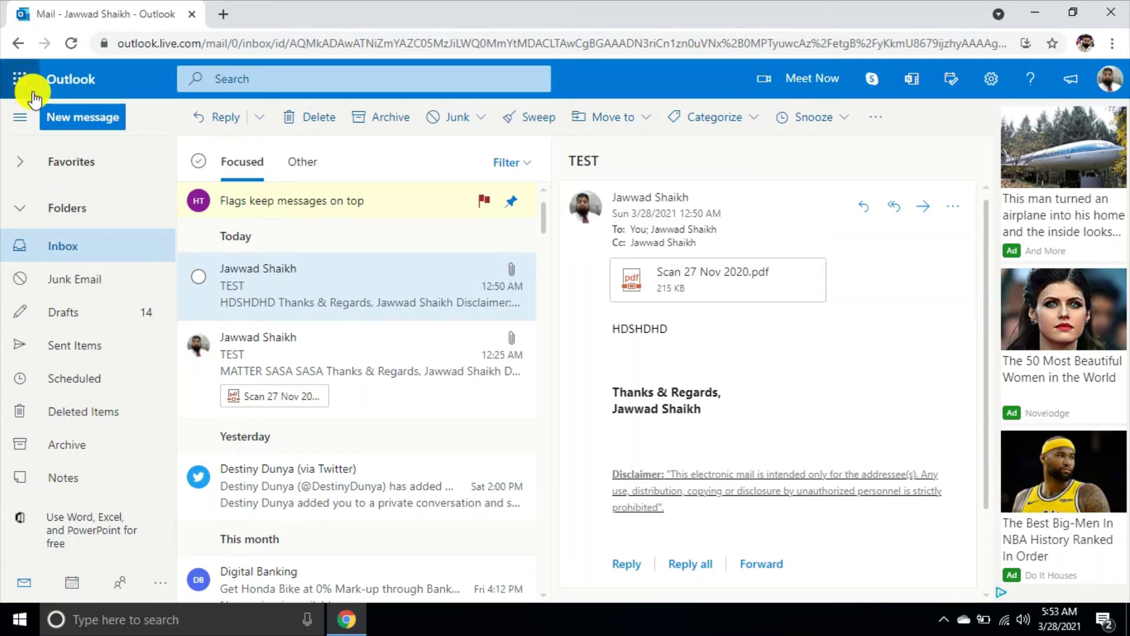
Step: Open Word from the Microsoft 365 apps and return to the Outlook inbox
{"action": "left_click", "coordinate": [20, 79]}
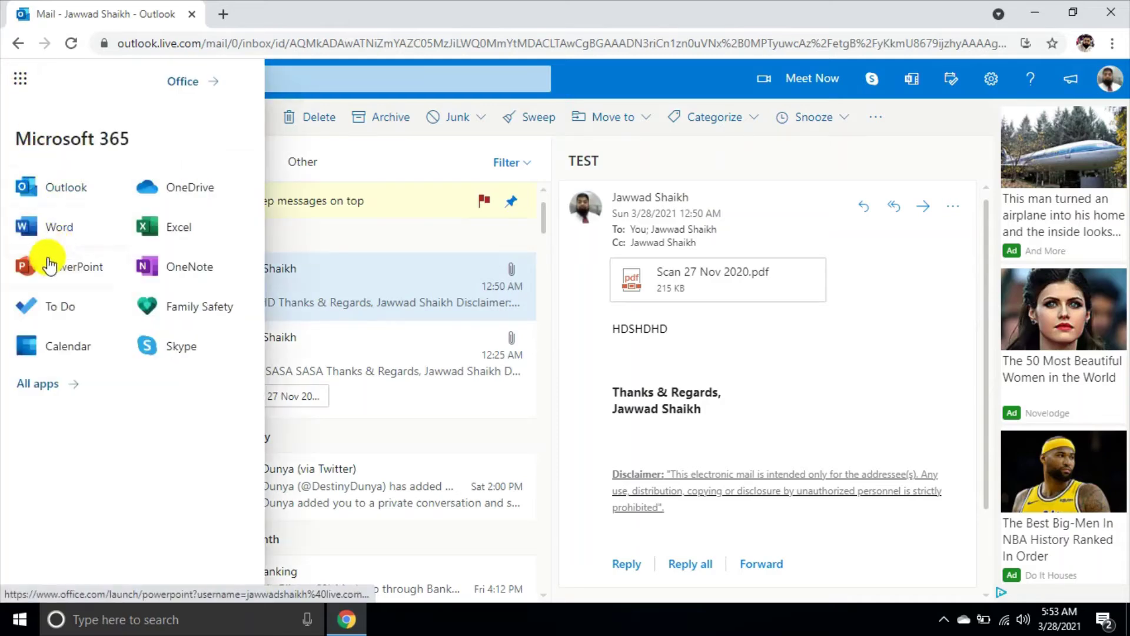
{"action": "left_click", "coordinate": [65, 227]}
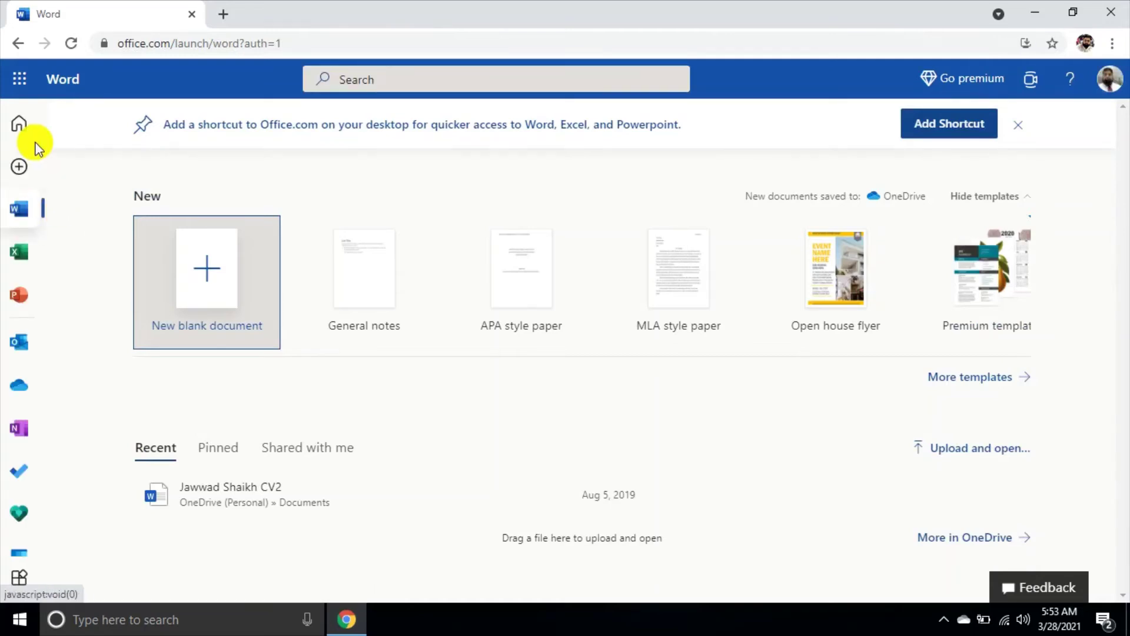
{"action": "left_click", "coordinate": [19, 79]}
{"action": "left_click", "coordinate": [46, 188]}
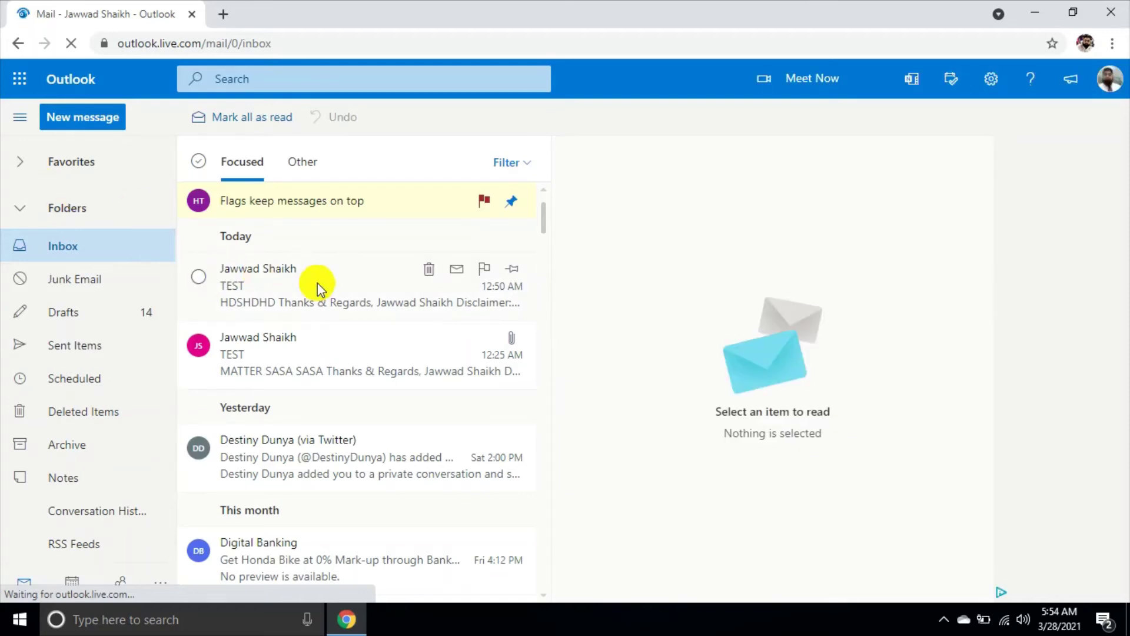
Step: Show the desktop, search Windows for OUTL and open the Outlook desktop app
{"action": "key", "text": "super+d"}
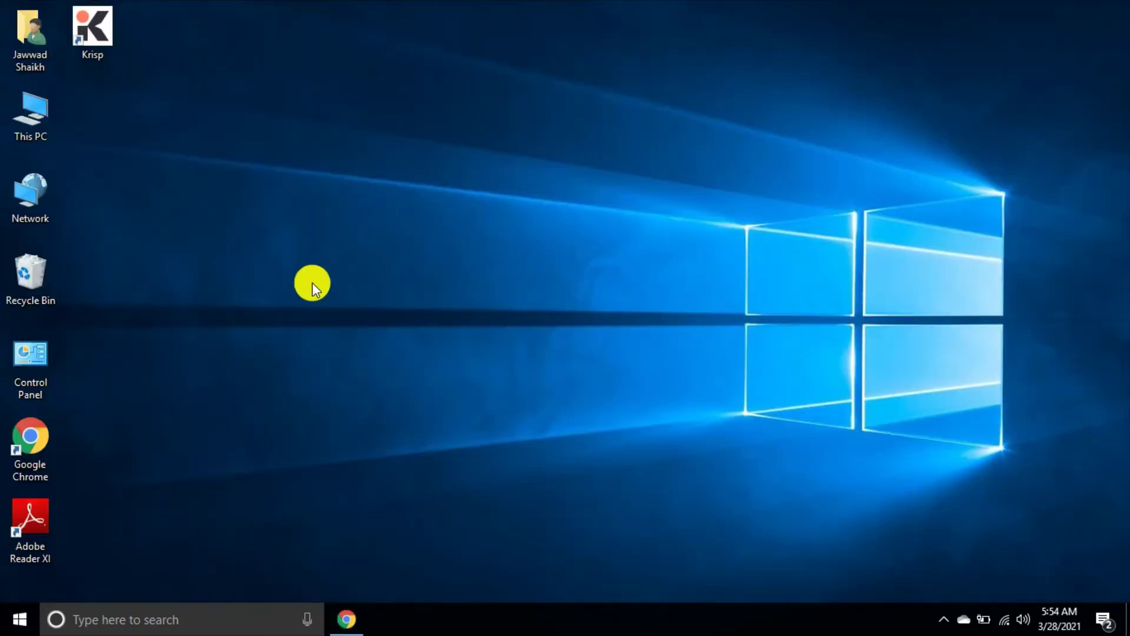
{"action": "left_click", "coordinate": [180, 621]}
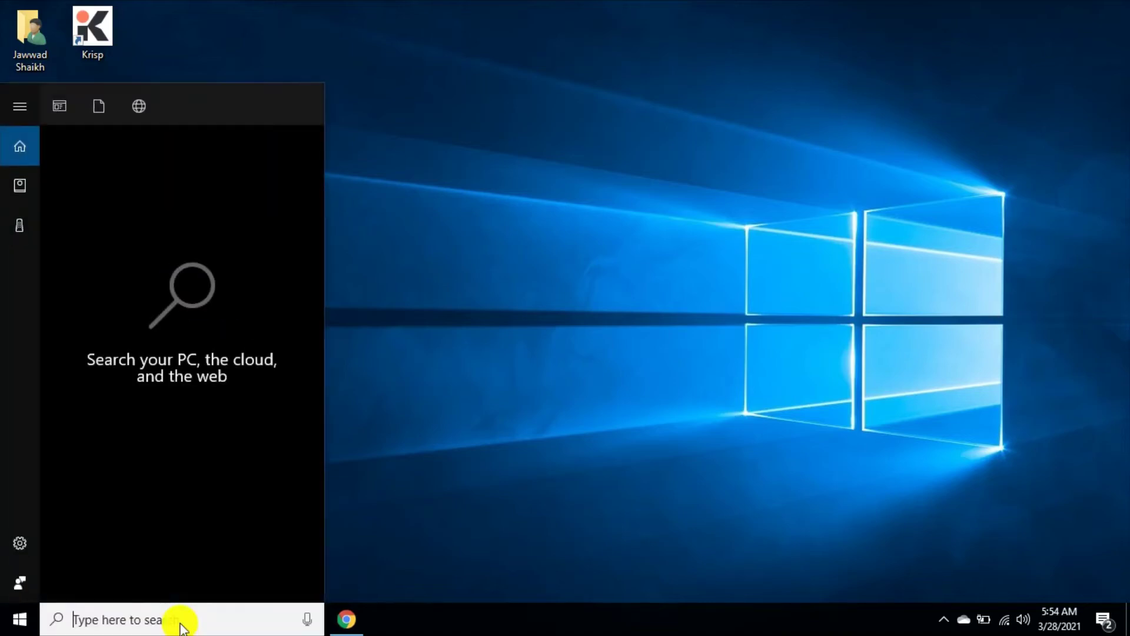
{"action": "type", "text": "OUTL"}
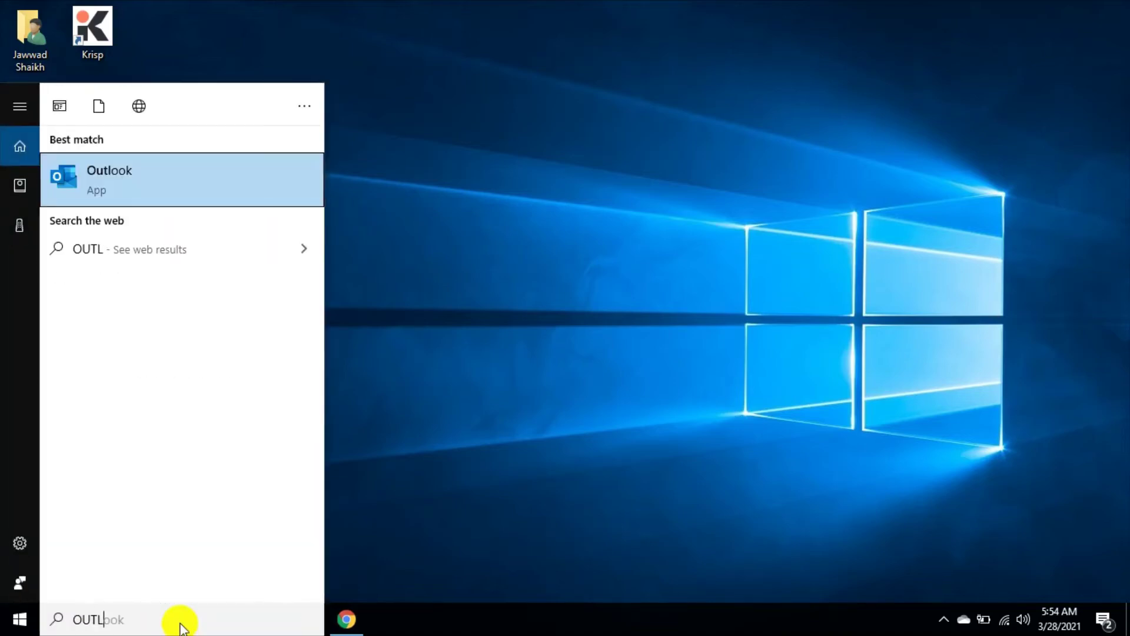
{"action": "left_click", "coordinate": [225, 199]}
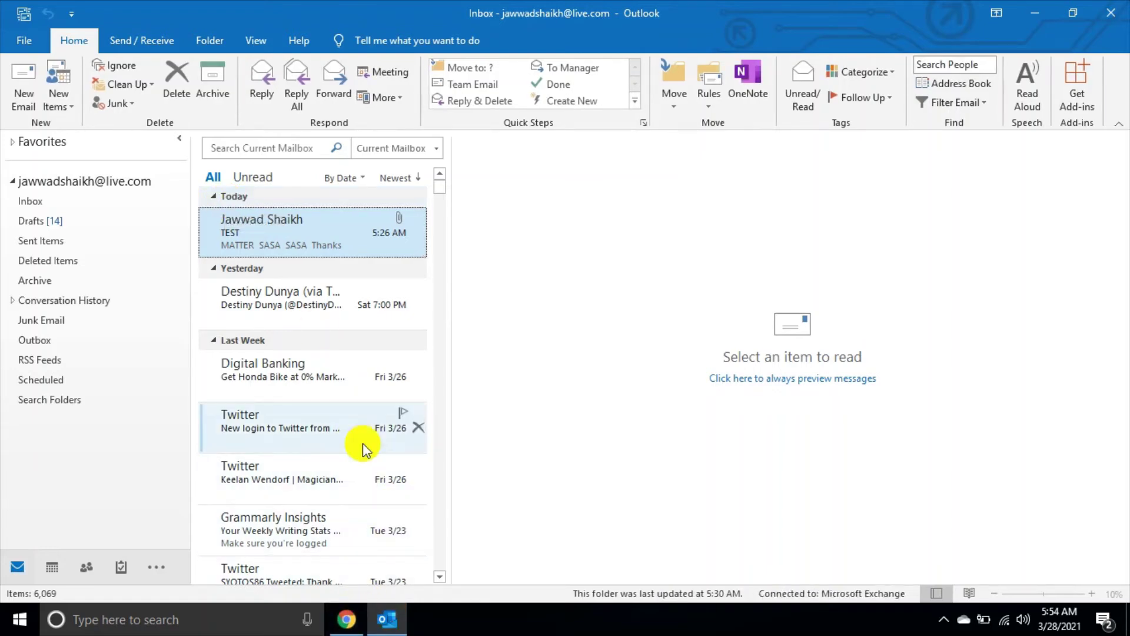
Step: View the newest TEST message, and run a send/receive for all folders and for a send/receive group
{"action": "left_click", "coordinate": [130, 49]}
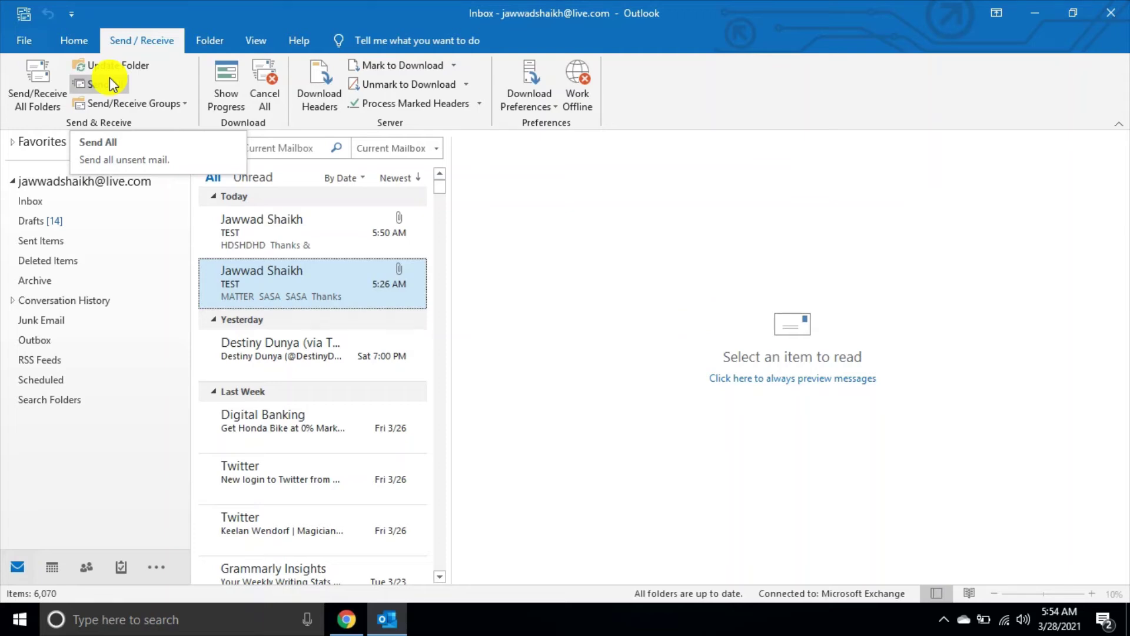
{"action": "left_click", "coordinate": [267, 228]}
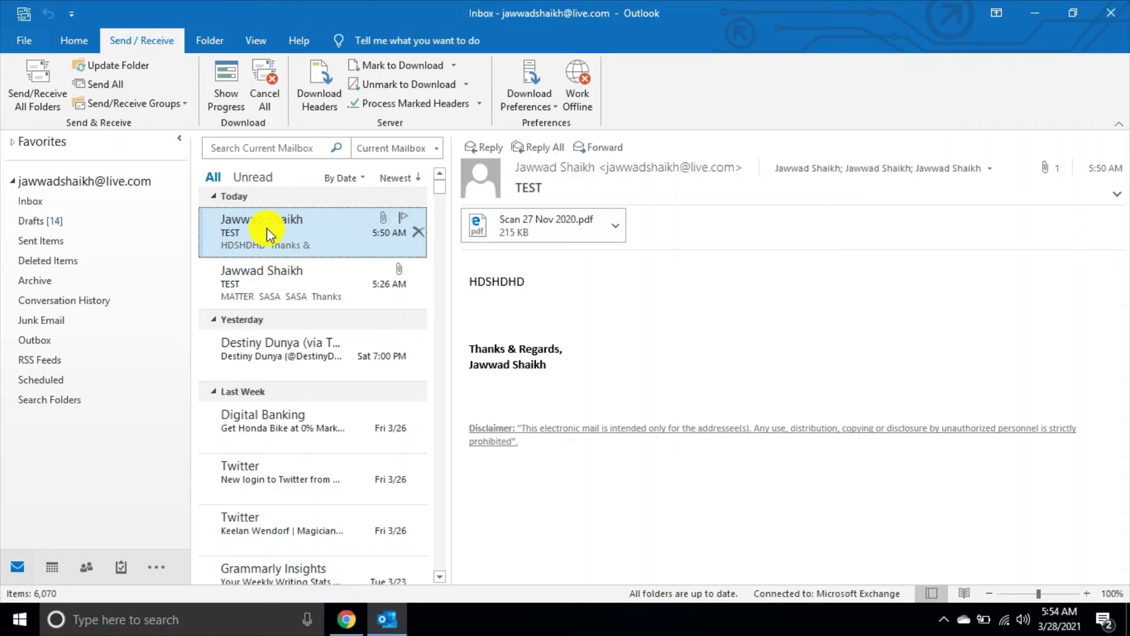
{"action": "left_click", "coordinate": [100, 86]}
{"action": "left_click", "coordinate": [33, 87]}
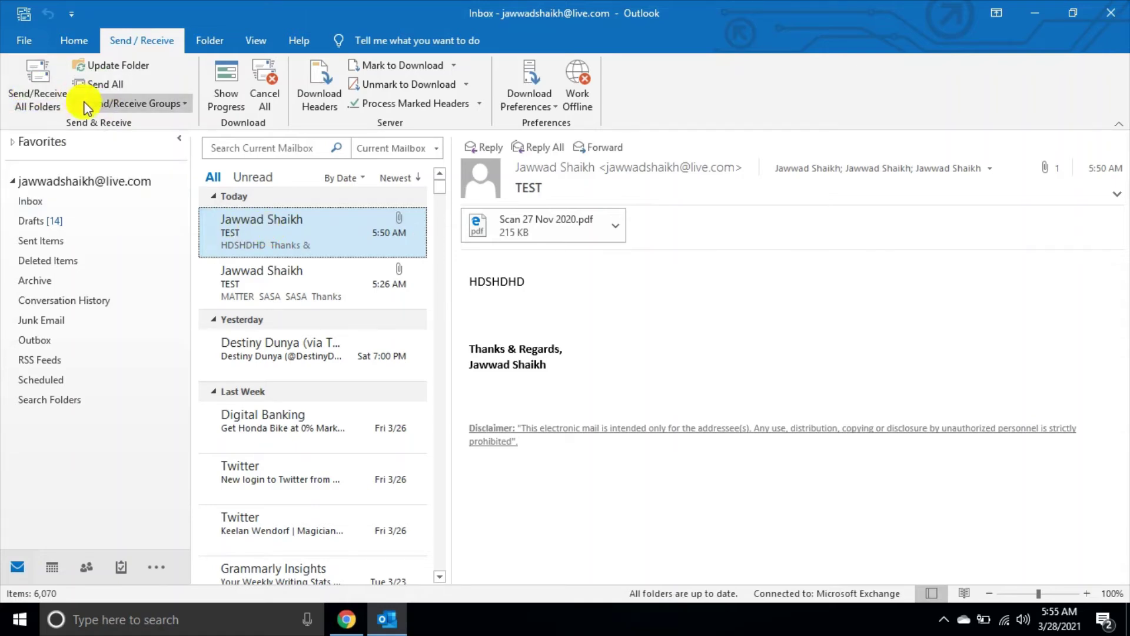
{"action": "left_click", "coordinate": [118, 104]}
{"action": "left_click", "coordinate": [115, 164]}
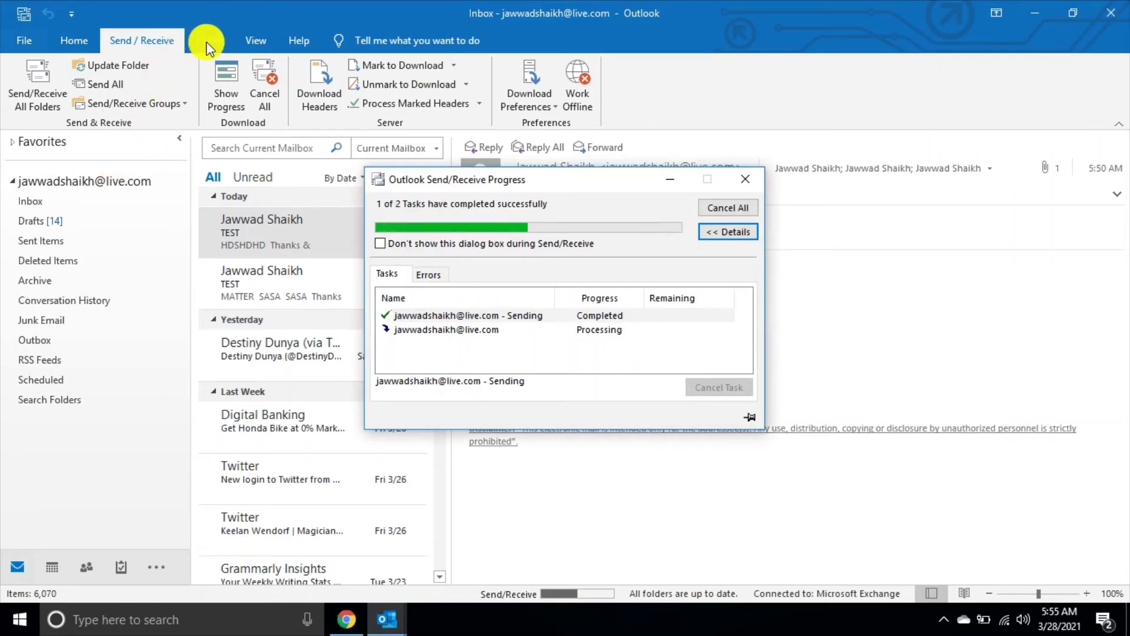
Step: Examine the item types that can be newly created and the available Quick Steps
{"action": "left_click", "coordinate": [83, 41]}
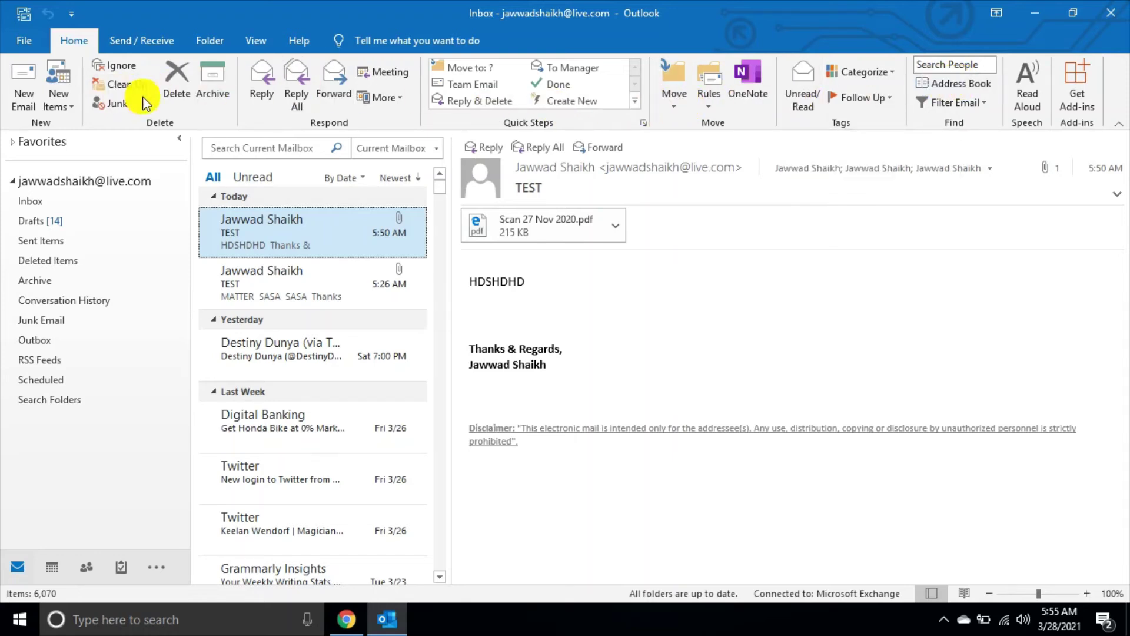
{"action": "left_click", "coordinate": [59, 106]}
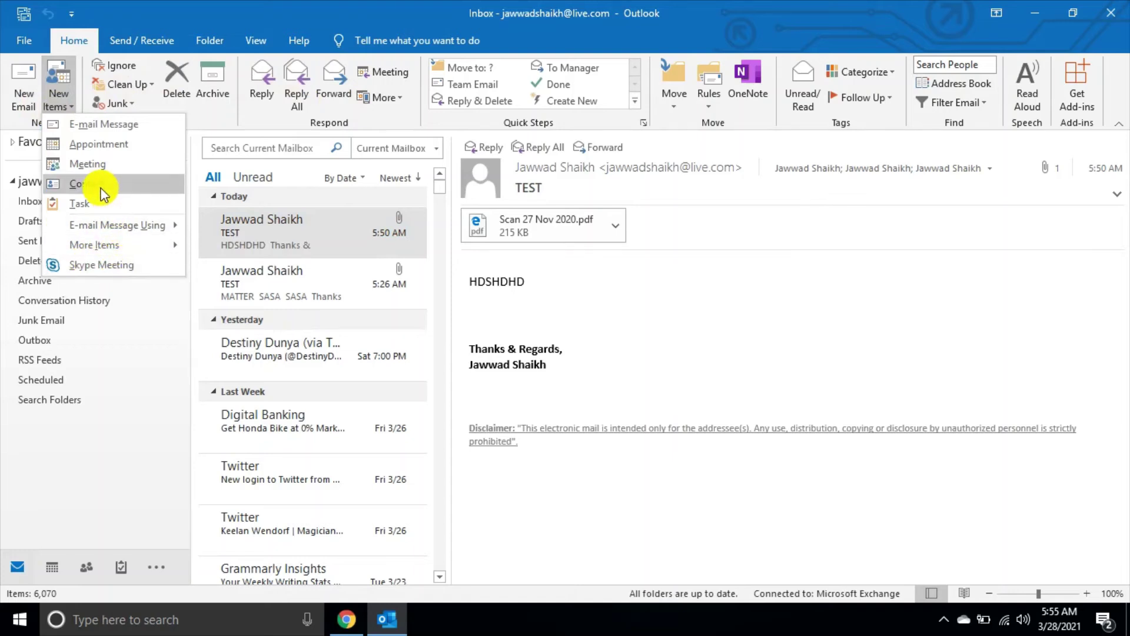
{"action": "left_click", "coordinate": [193, 23]}
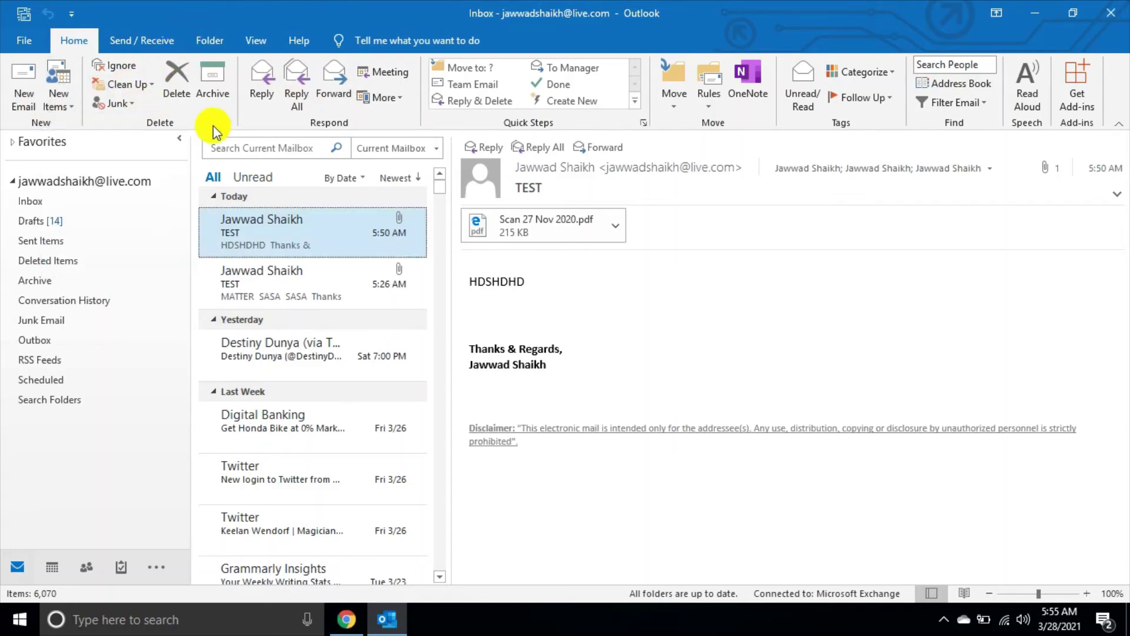
{"action": "left_click", "coordinate": [636, 104]}
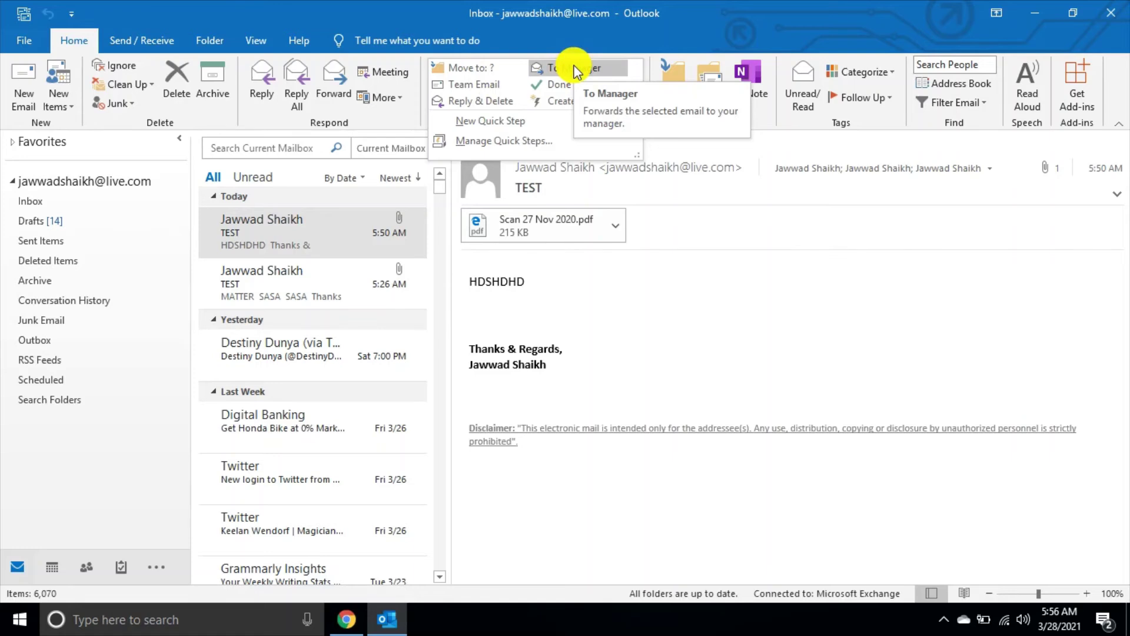
{"action": "left_click", "coordinate": [605, 26]}
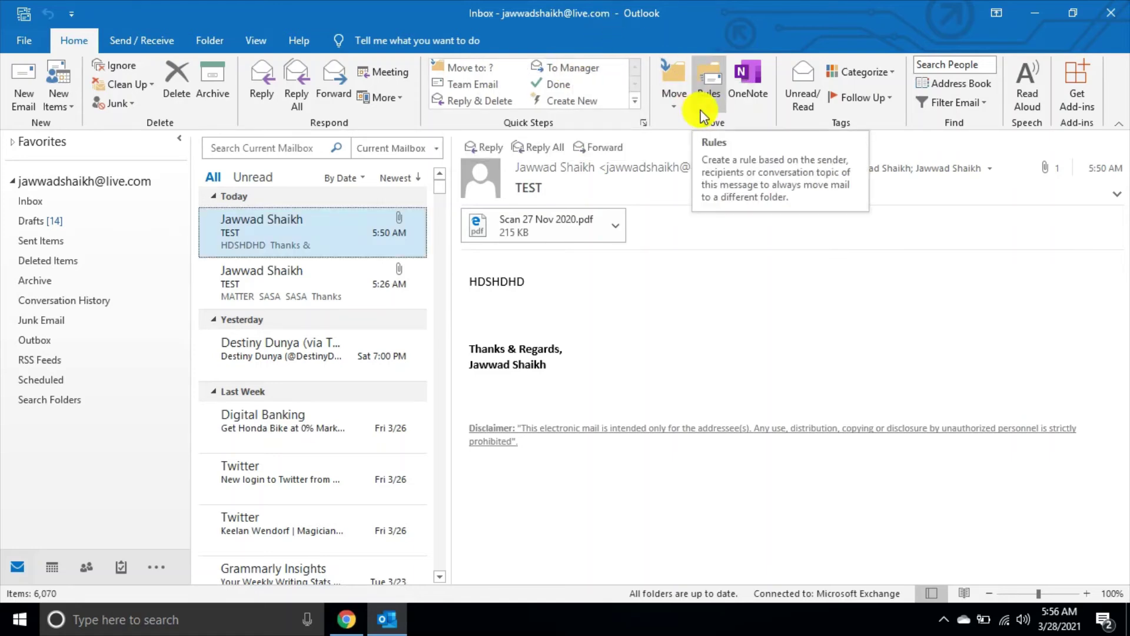
Step: Create a subfolder named A under the Inbox and select the newest TEST message
{"action": "left_click", "coordinate": [66, 201]}
{"action": "right_click", "coordinate": [66, 202]}
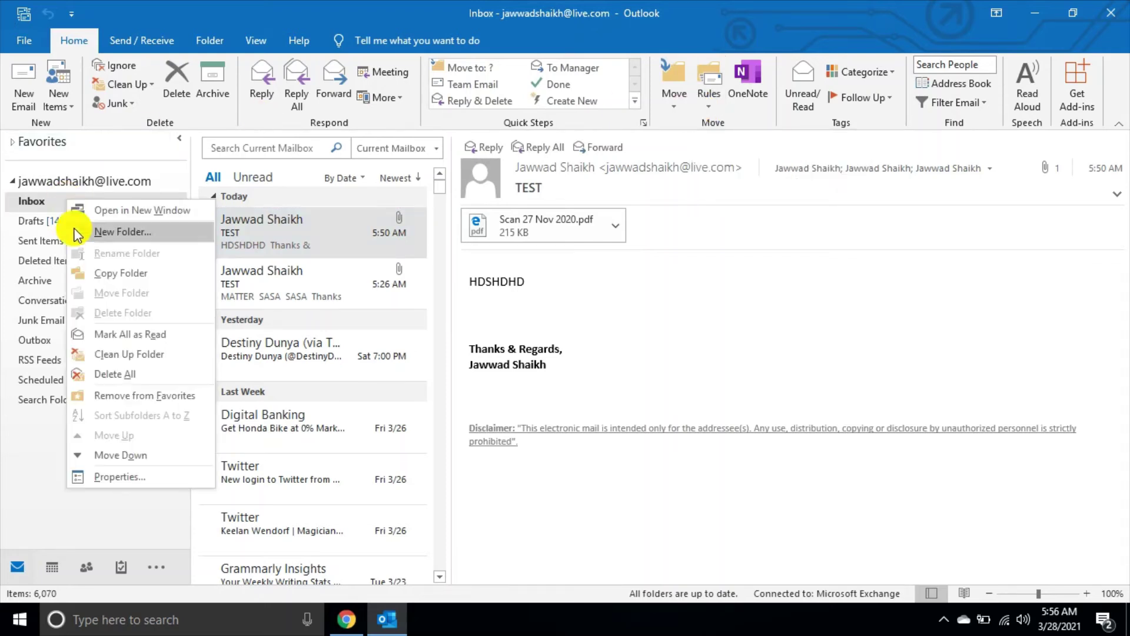
{"action": "left_click", "coordinate": [106, 237]}
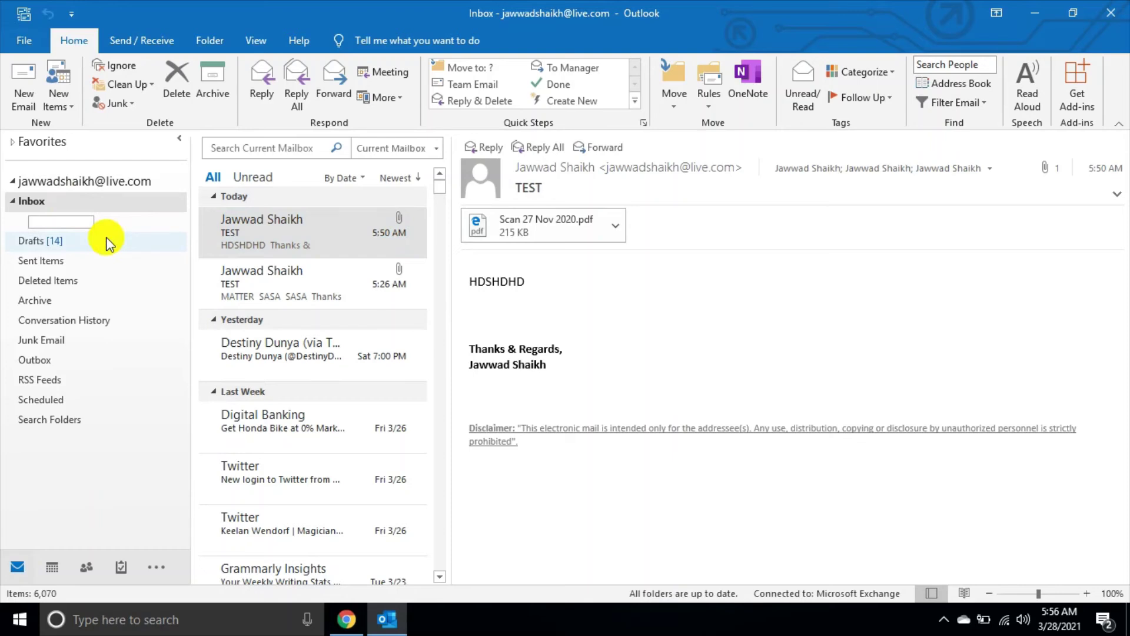
{"action": "type", "text": "A"}
{"action": "left_click", "coordinate": [260, 235]}
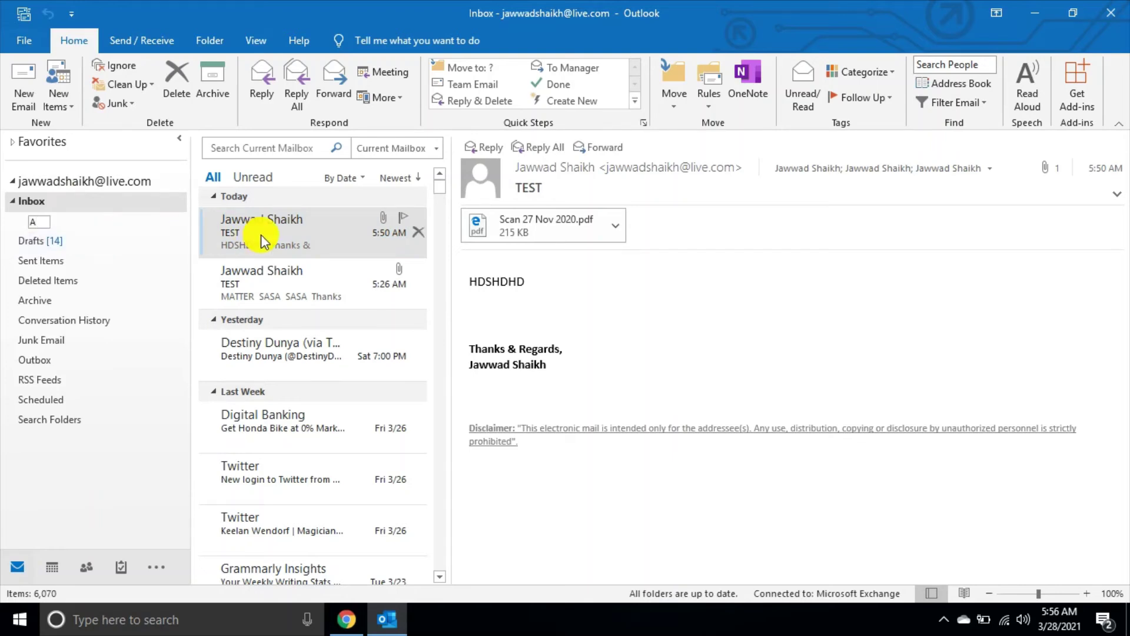
{"action": "left_click", "coordinate": [260, 234]}
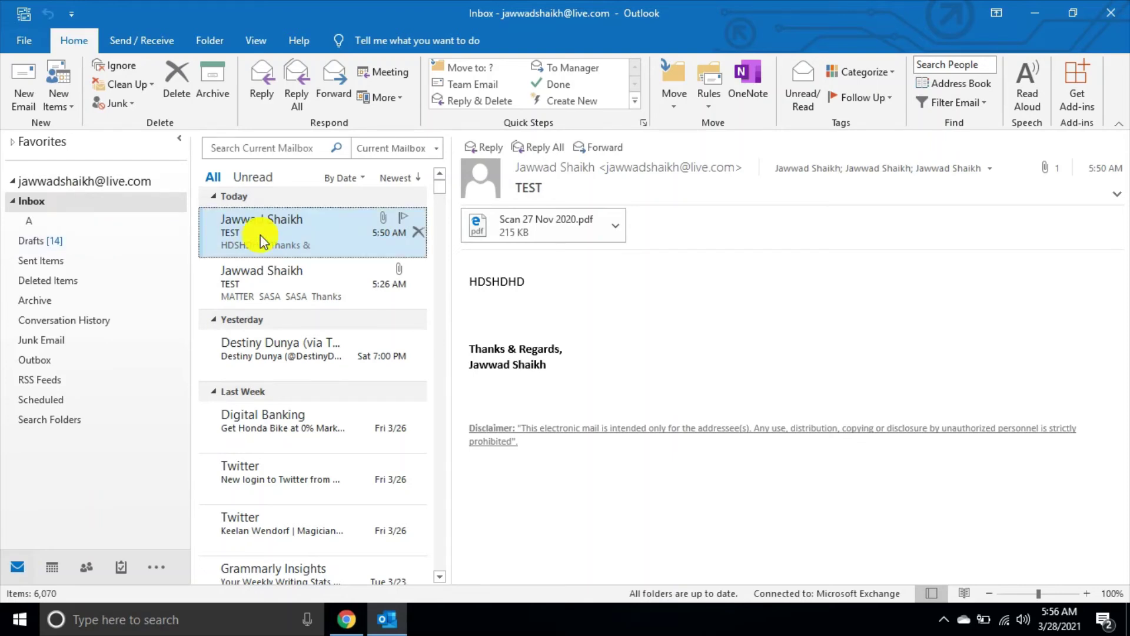
Step: Try an advanced rule from the selected message, with its sender and TEST in the subject as the conditions
{"action": "left_click", "coordinate": [707, 108]}
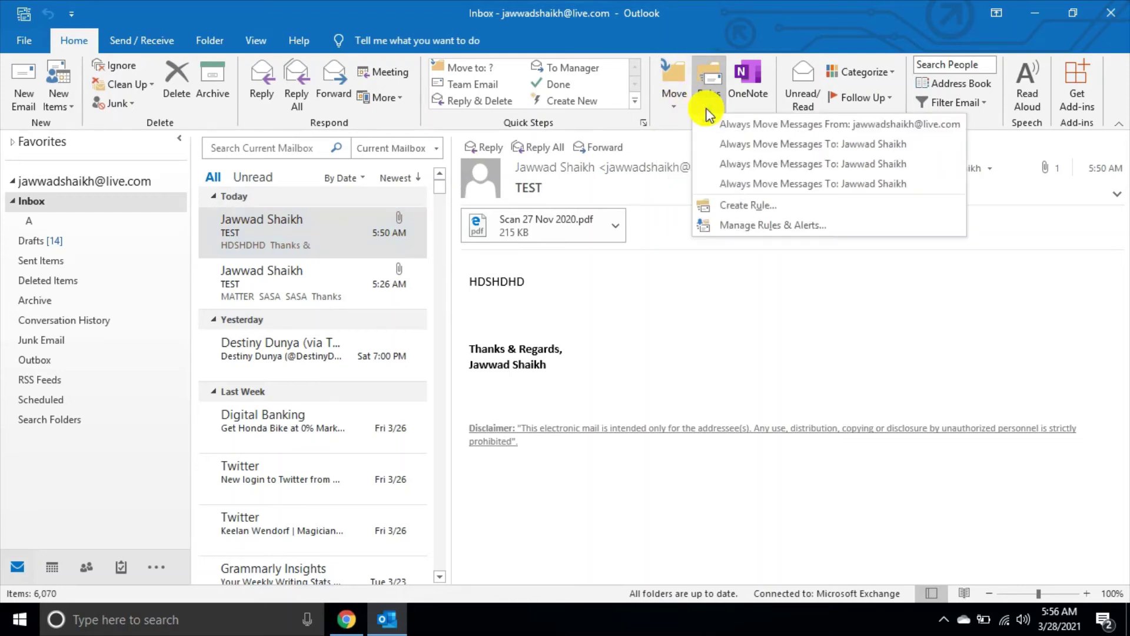
{"action": "left_click", "coordinate": [720, 206]}
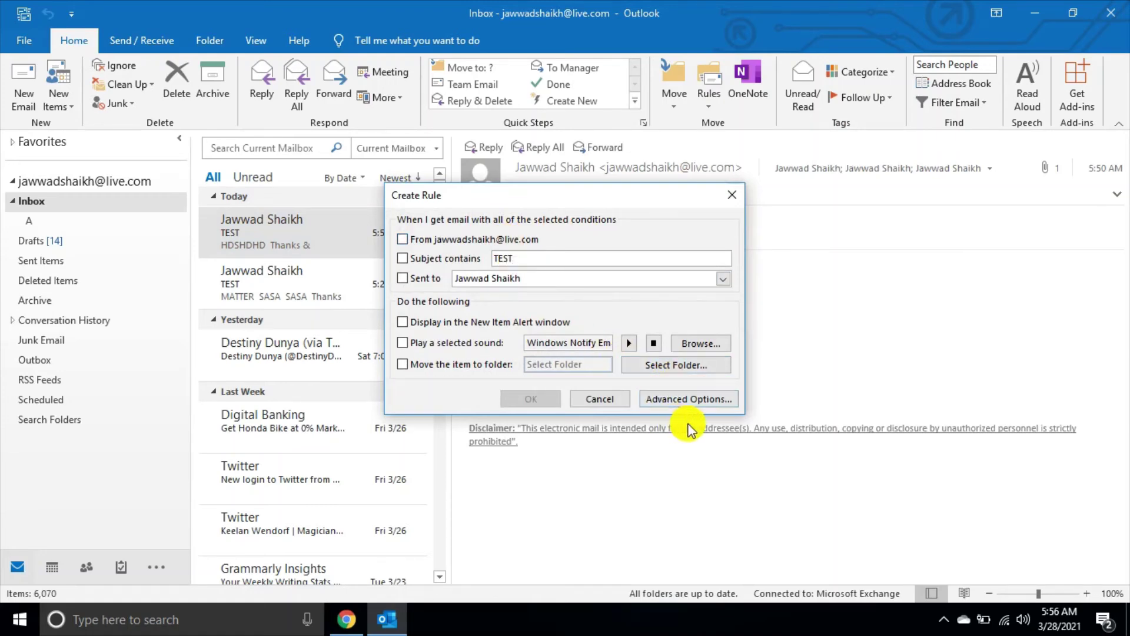
{"action": "left_click", "coordinate": [684, 402]}
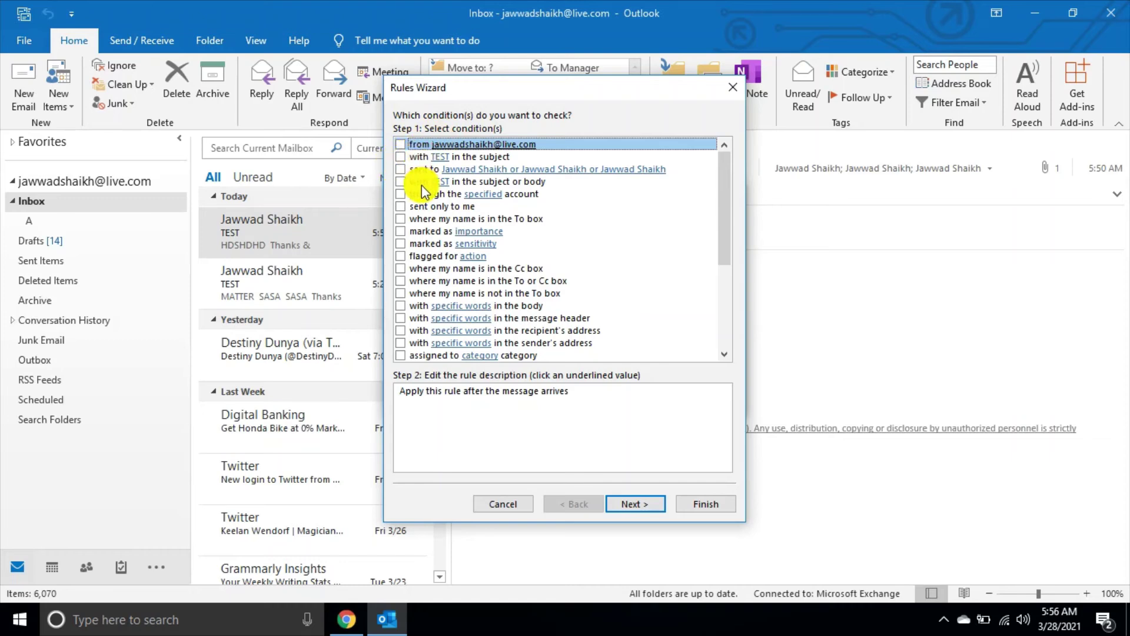
{"action": "left_click", "coordinate": [406, 158]}
{"action": "left_click", "coordinate": [401, 157]}
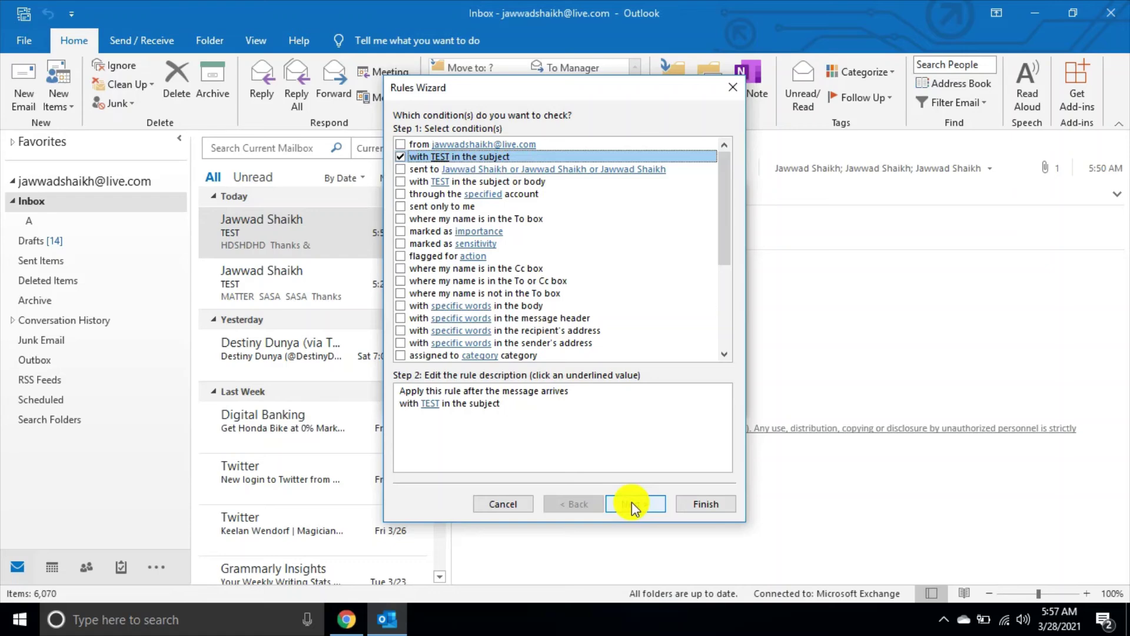
{"action": "left_click", "coordinate": [400, 144]}
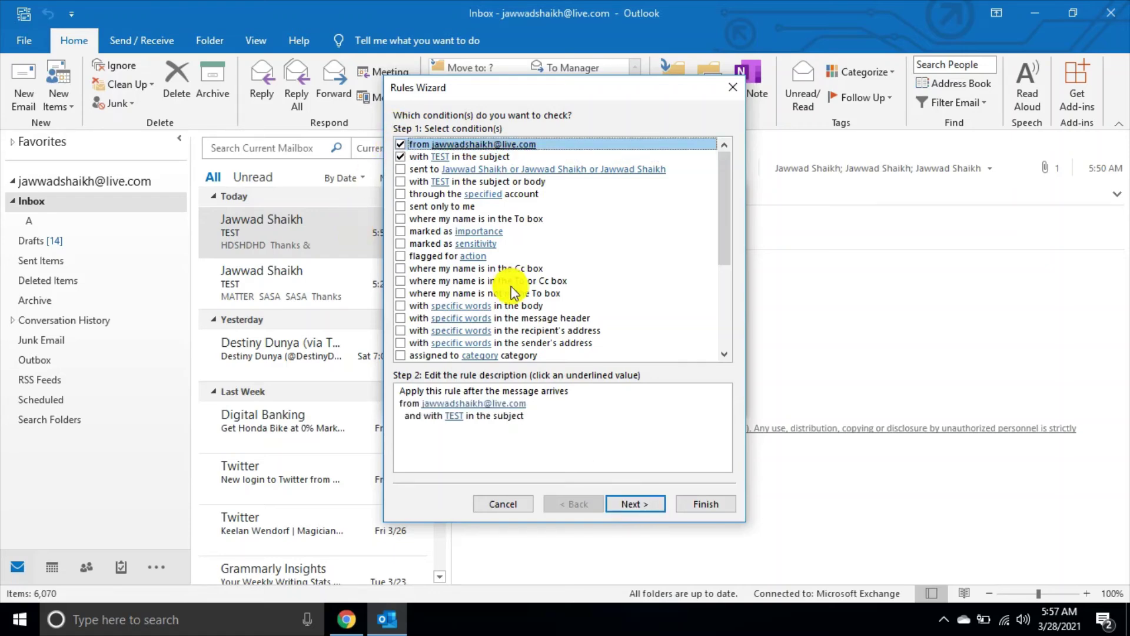
{"action": "left_click", "coordinate": [637, 505]}
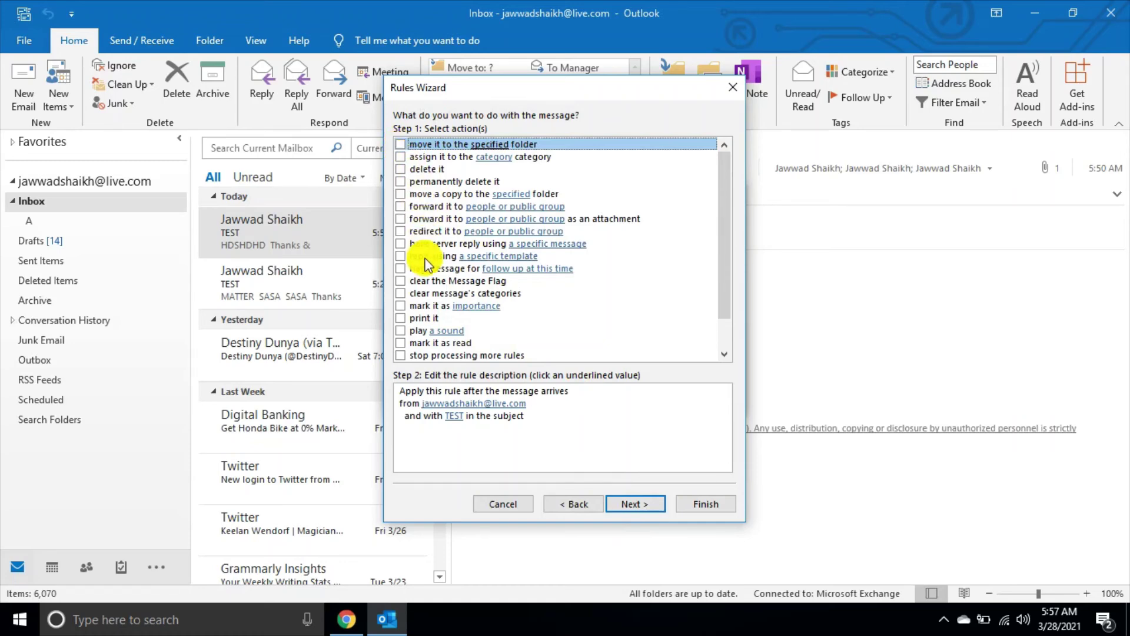
Step: Try moving matching messages to the Inbox subfolder A as the rule's action, and cancel the rule
{"action": "left_click", "coordinate": [399, 145]}
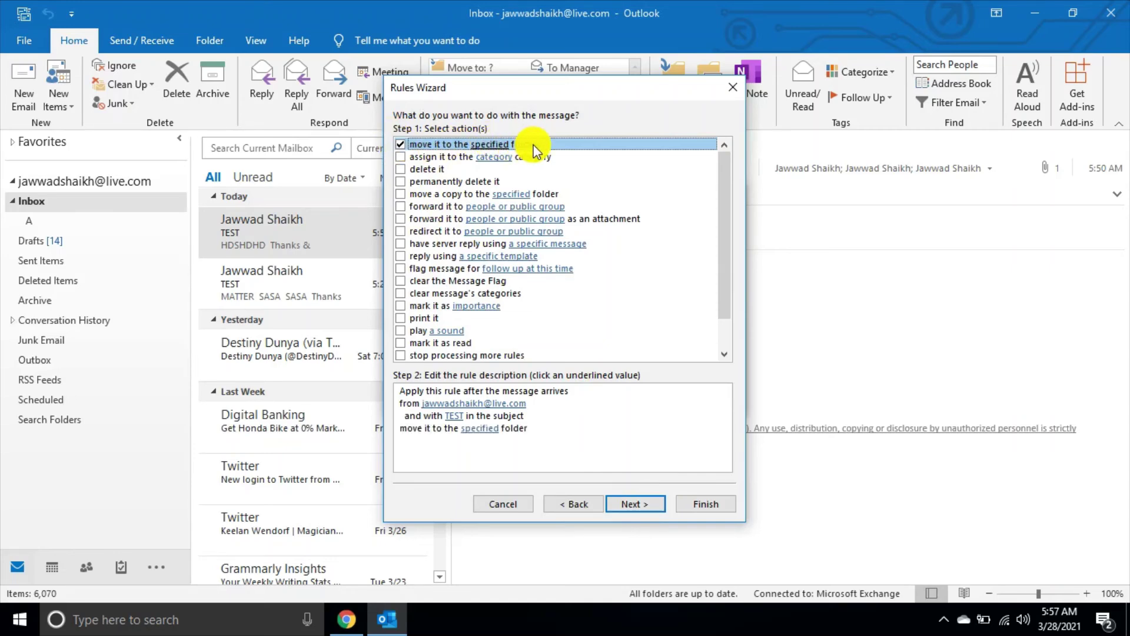
{"action": "left_click", "coordinate": [484, 428]}
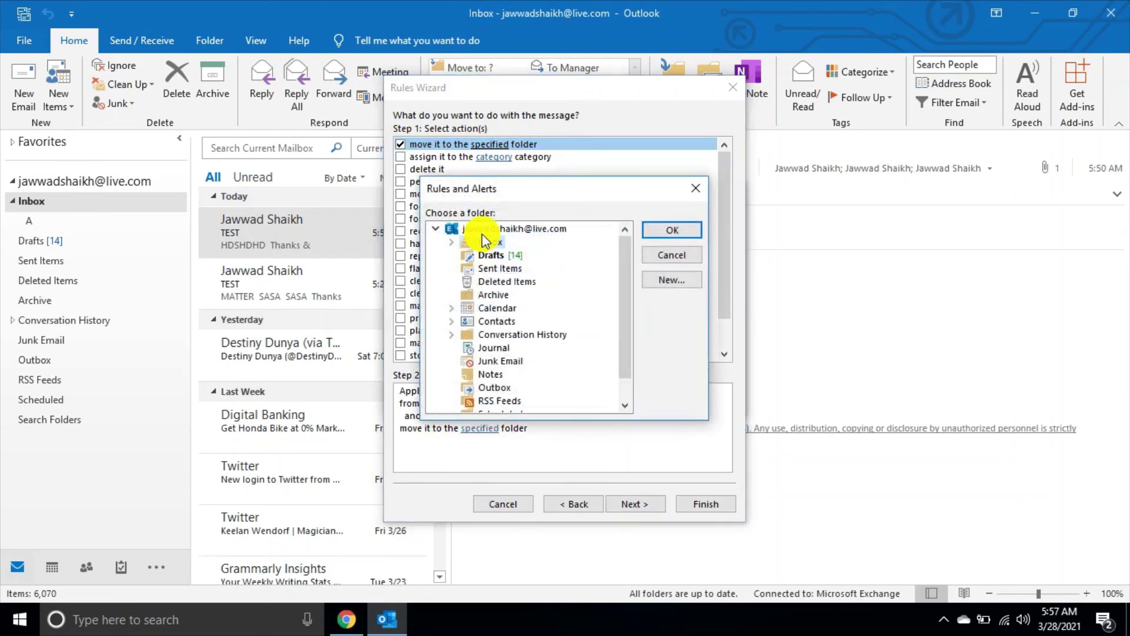
{"action": "left_click", "coordinate": [452, 244]}
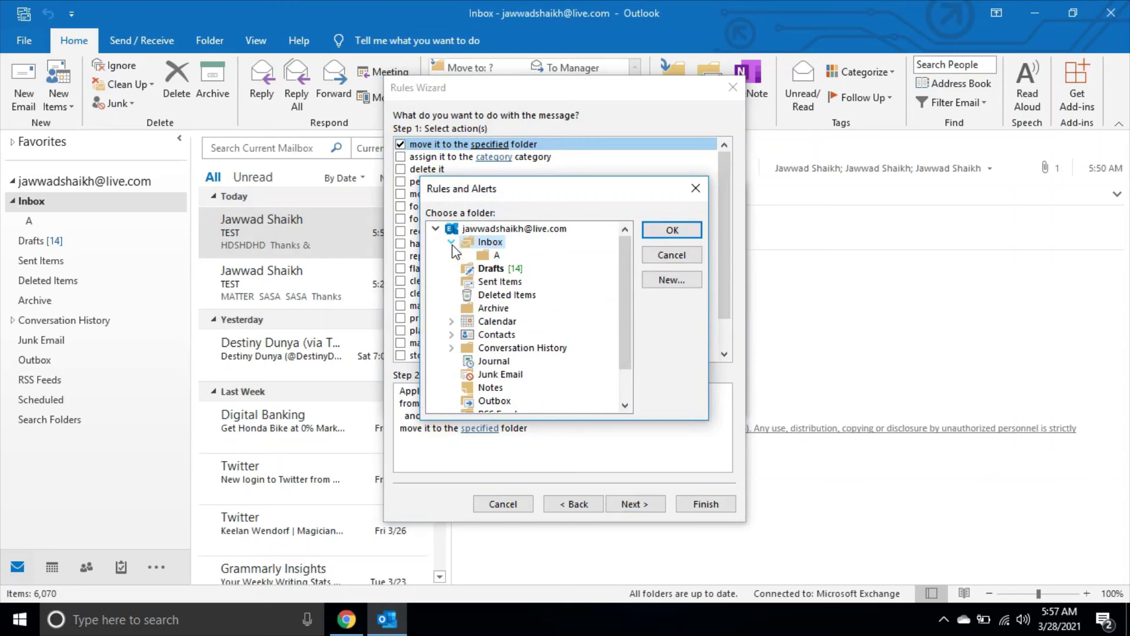
{"action": "left_click", "coordinate": [486, 256]}
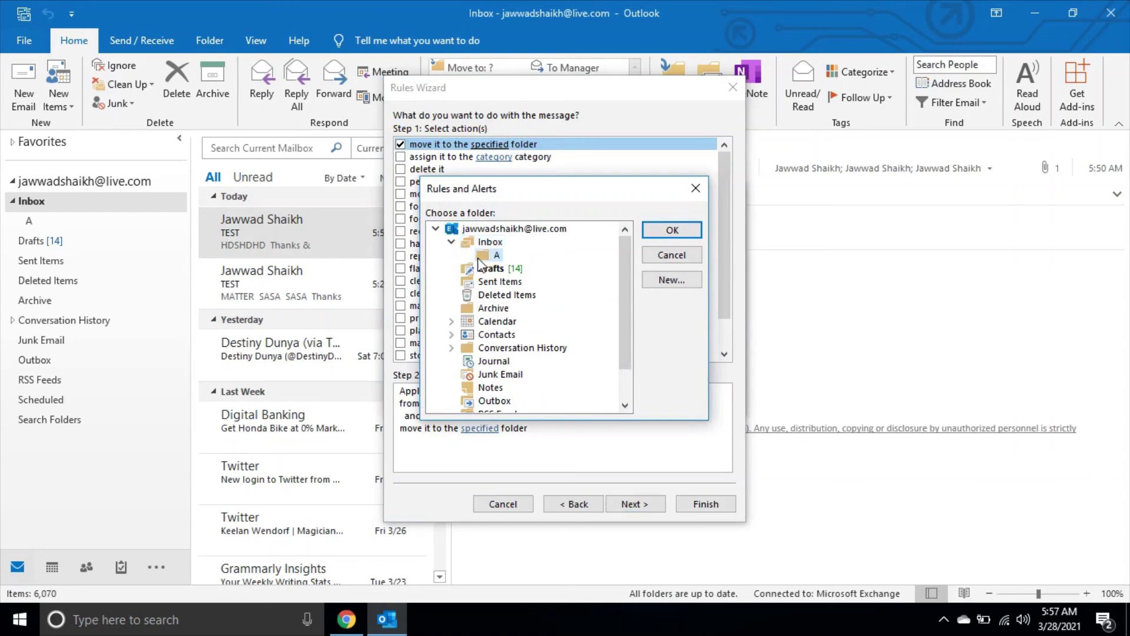
{"action": "left_click", "coordinate": [653, 230]}
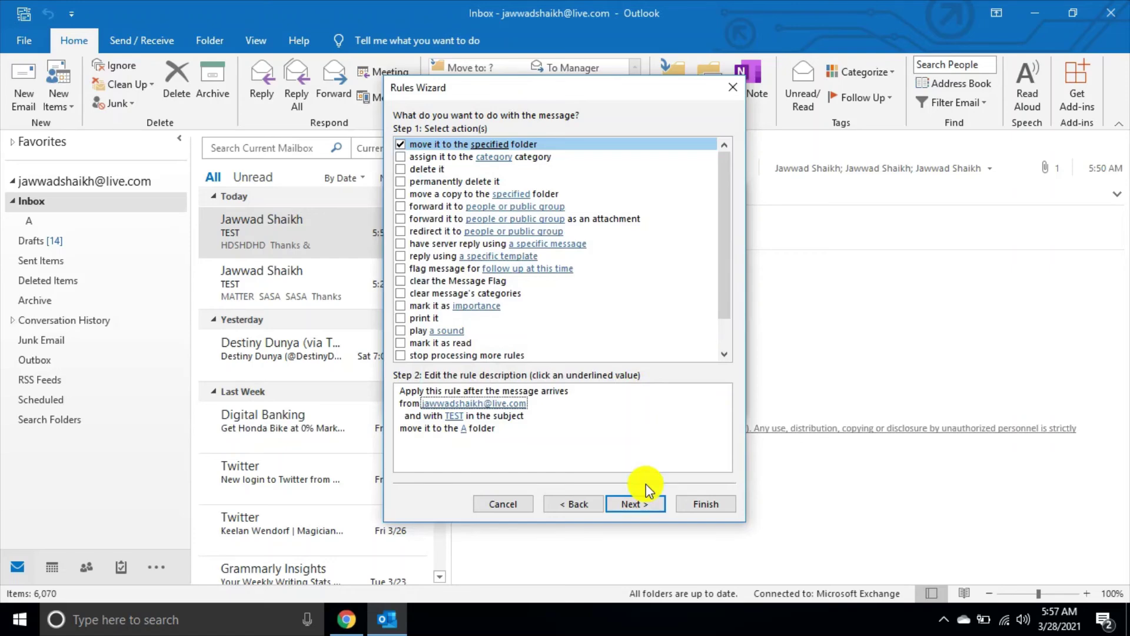
{"action": "left_click", "coordinate": [494, 510]}
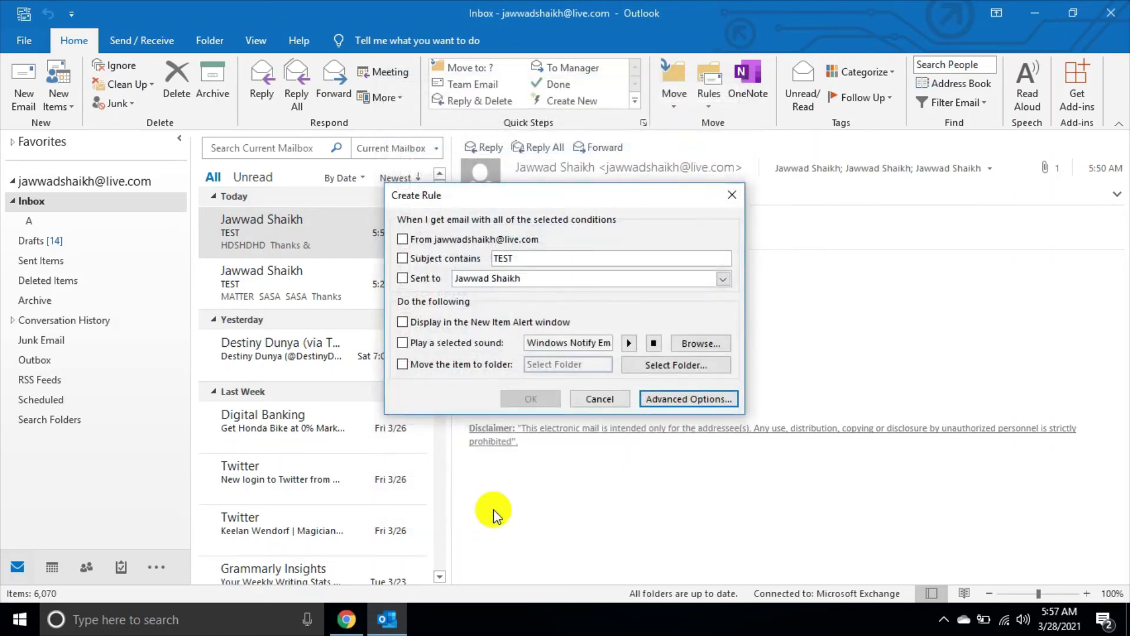
{"action": "left_click", "coordinate": [606, 399]}
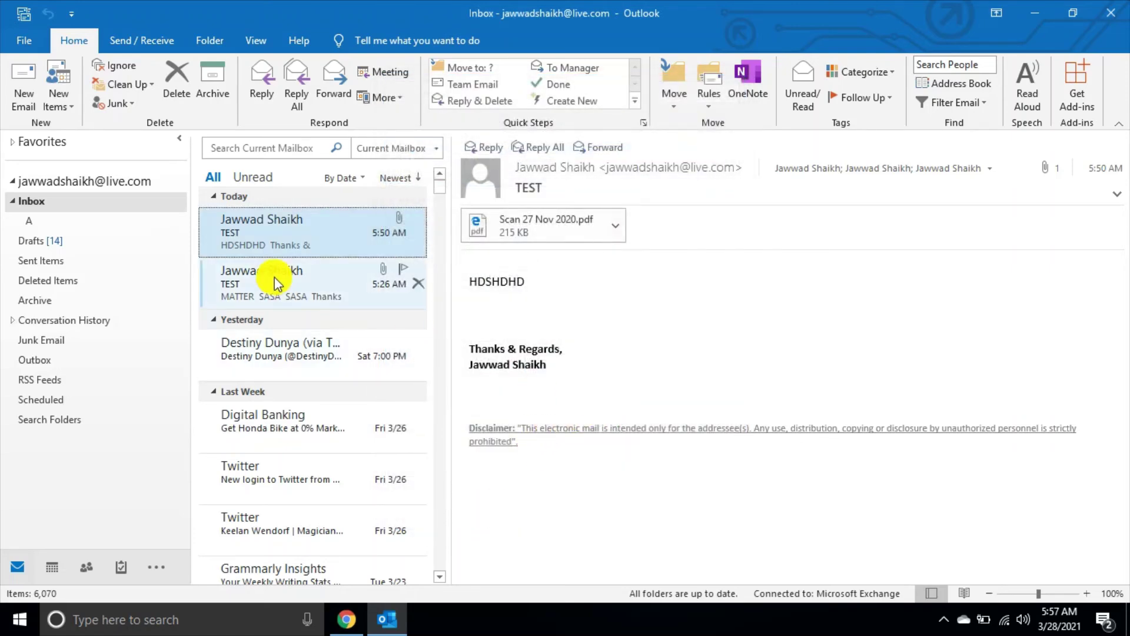
Step: Delete the subfolder A from the Inbox
{"action": "right_click", "coordinate": [73, 220]}
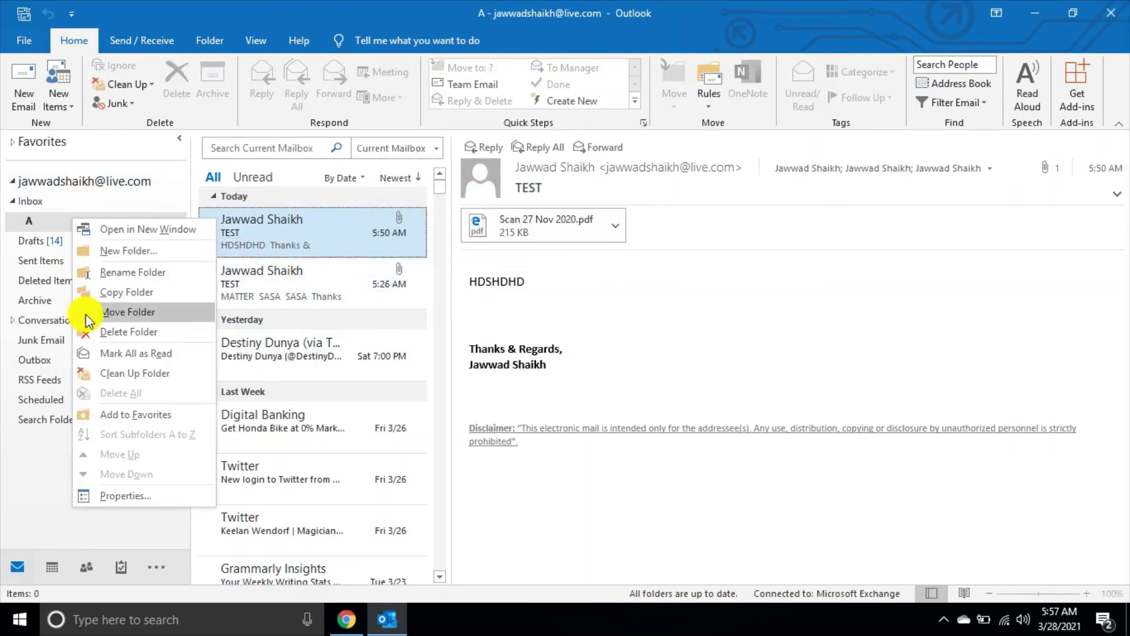
{"action": "left_click", "coordinate": [150, 334]}
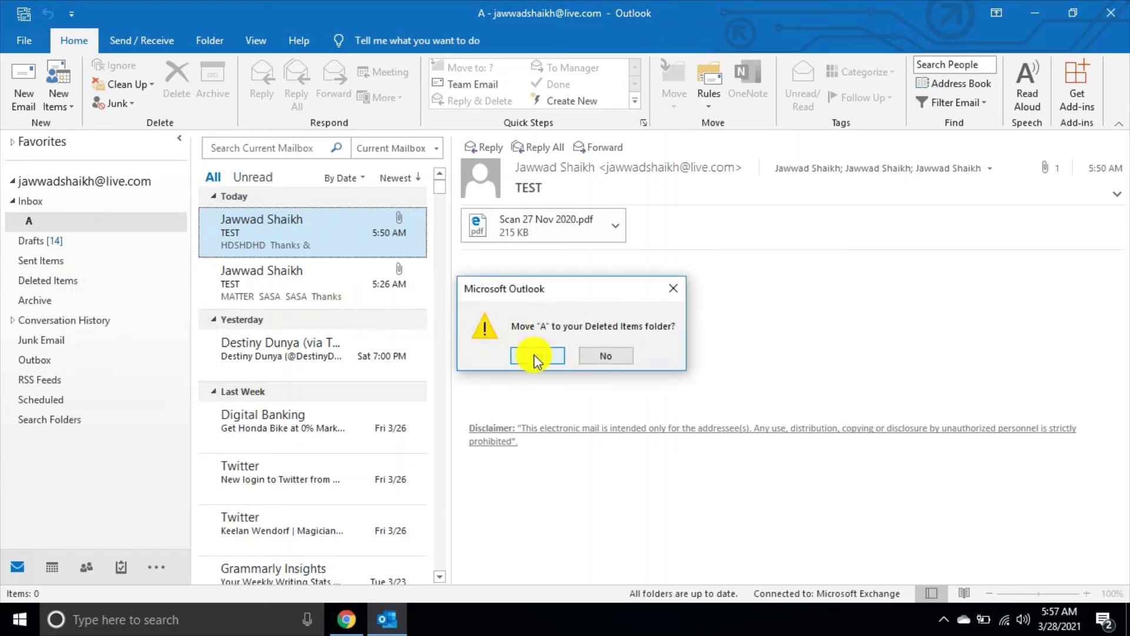
{"action": "left_click", "coordinate": [536, 355]}
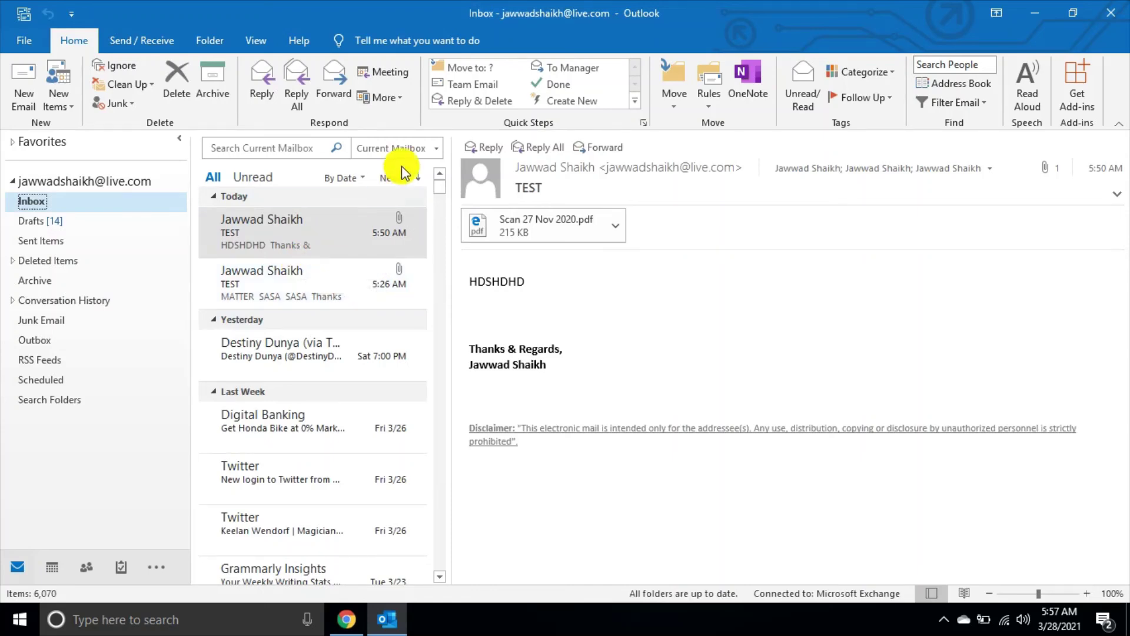
Step: Examine the view options and the folder management commands for the Inbox
{"action": "left_click", "coordinate": [252, 34]}
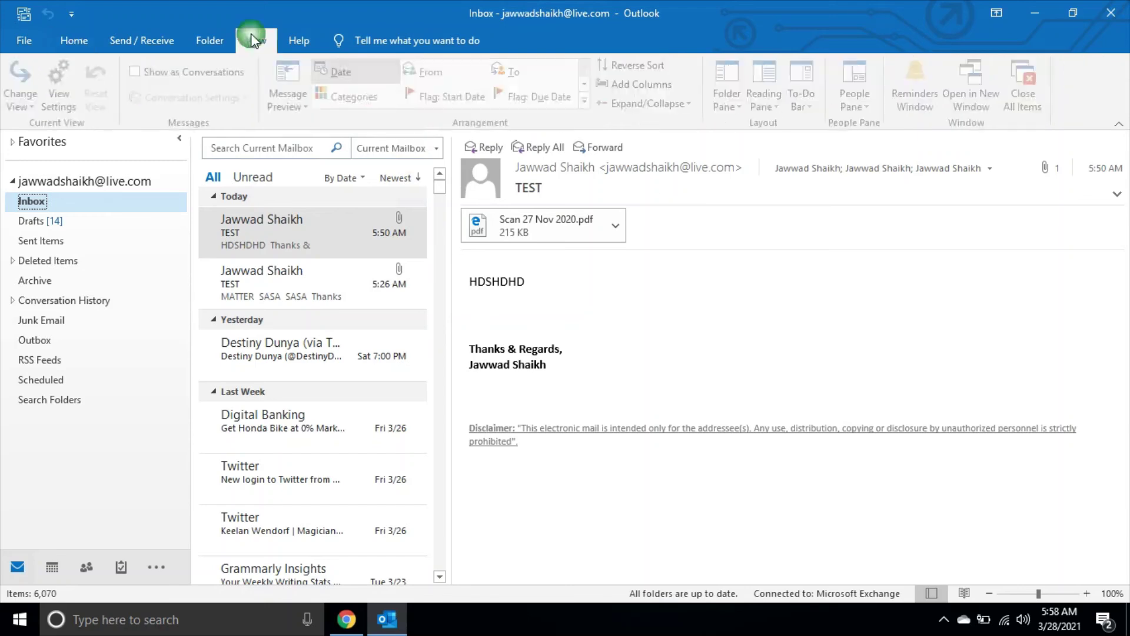
{"action": "left_click", "coordinate": [215, 40]}
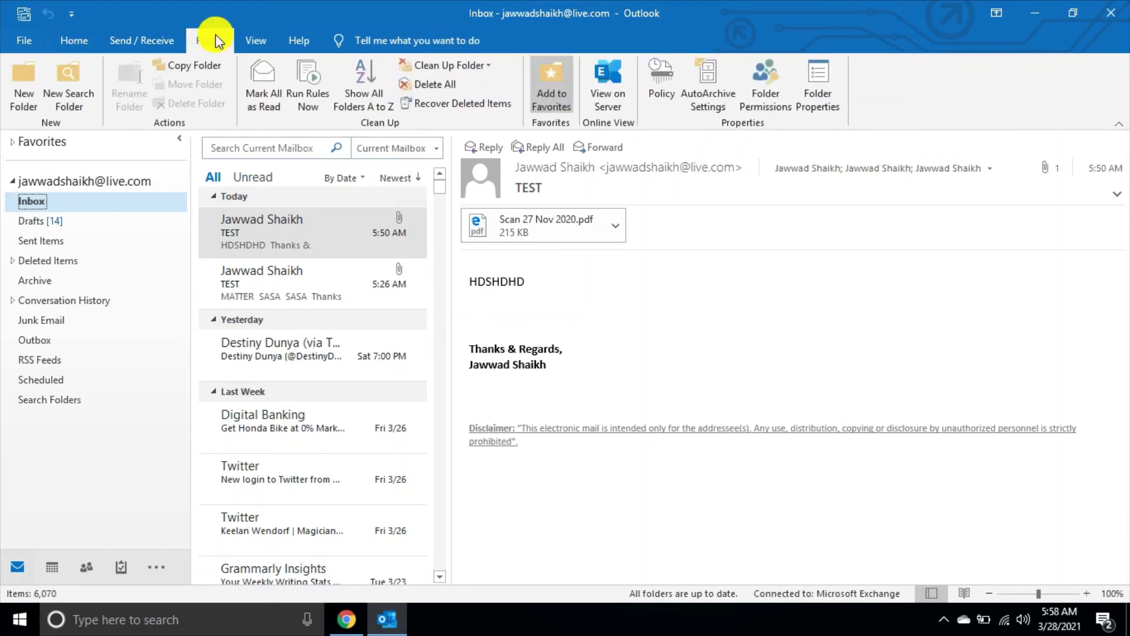
Step: Close the Outlook desktop app, switch to Outlook on the web in Chrome, and open the newest TEST message in the Inbox
{"action": "left_click", "coordinate": [82, 35]}
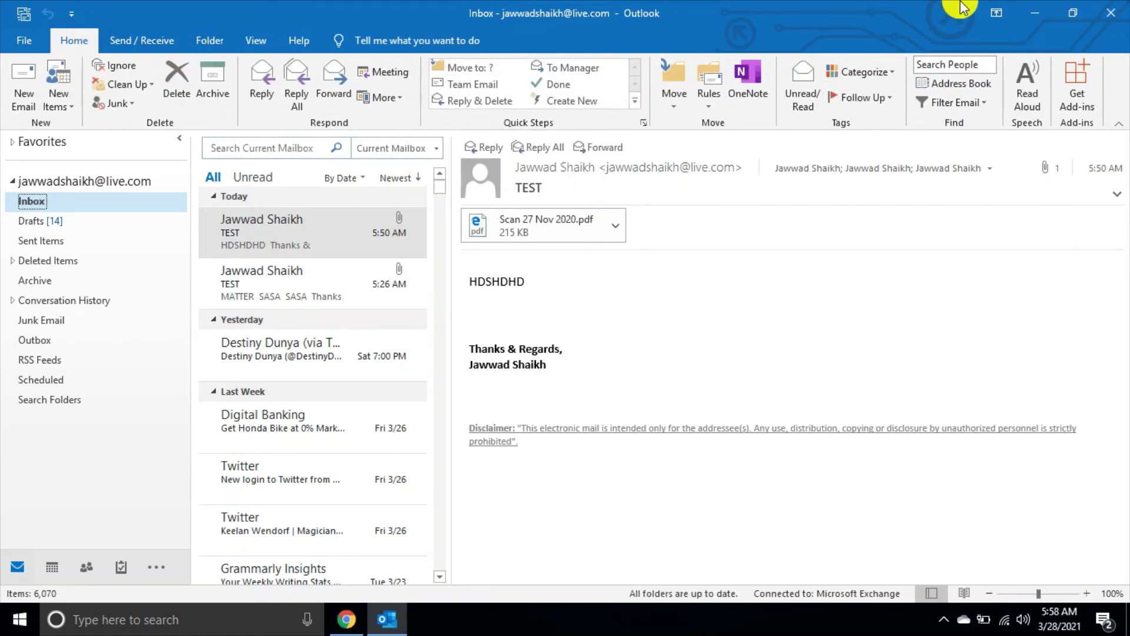
{"action": "left_click", "coordinate": [1115, 7]}
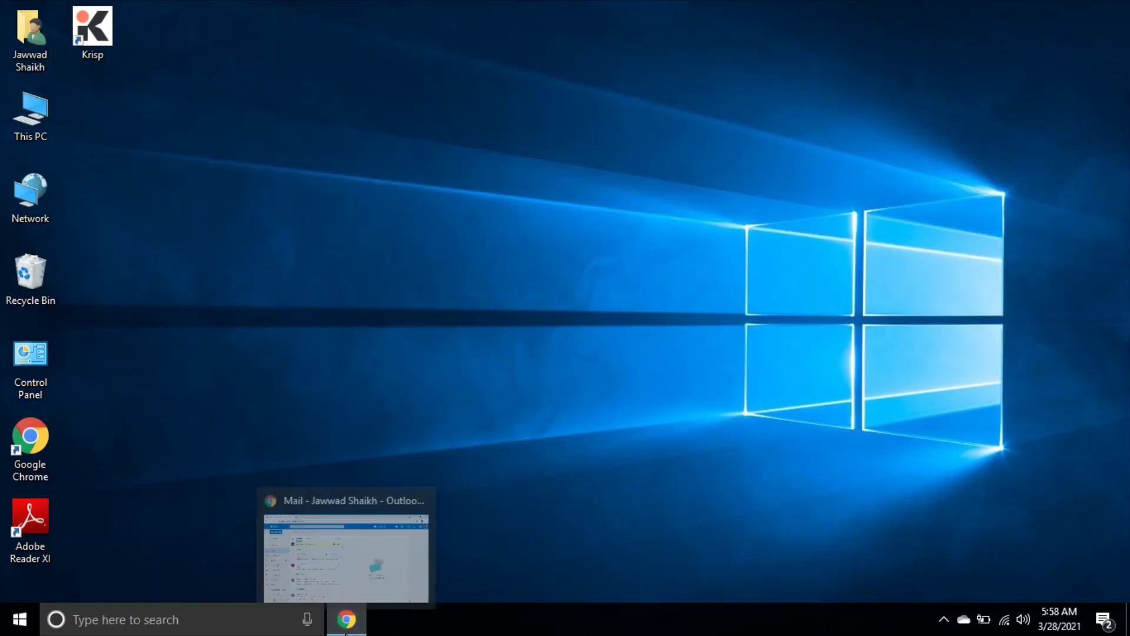
{"action": "left_click", "coordinate": [346, 621]}
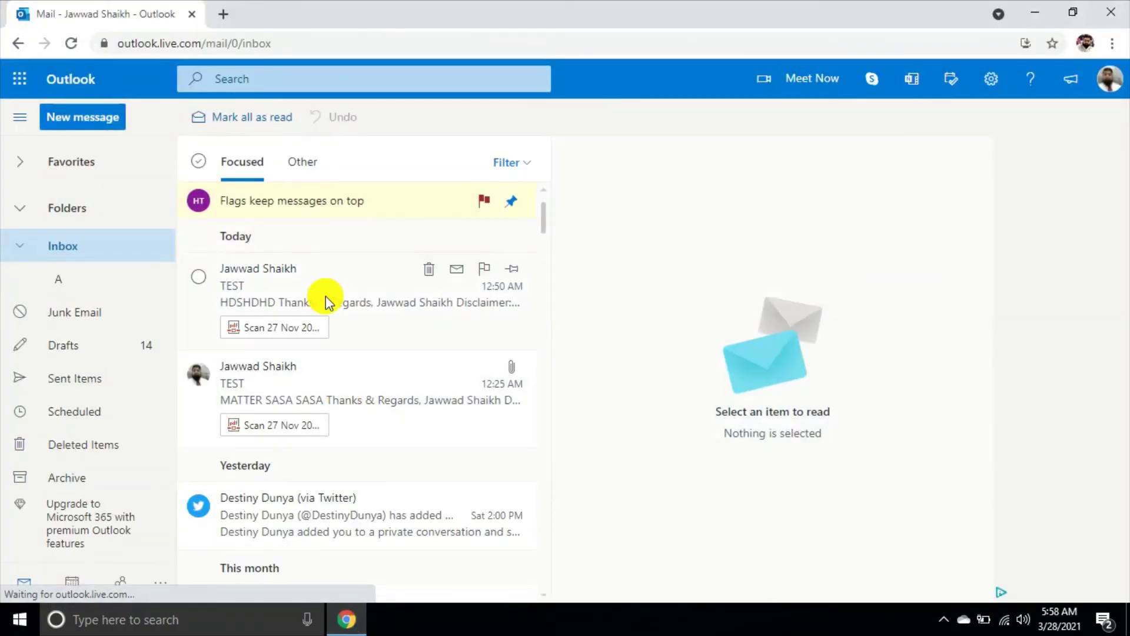
{"action": "left_click", "coordinate": [335, 277]}
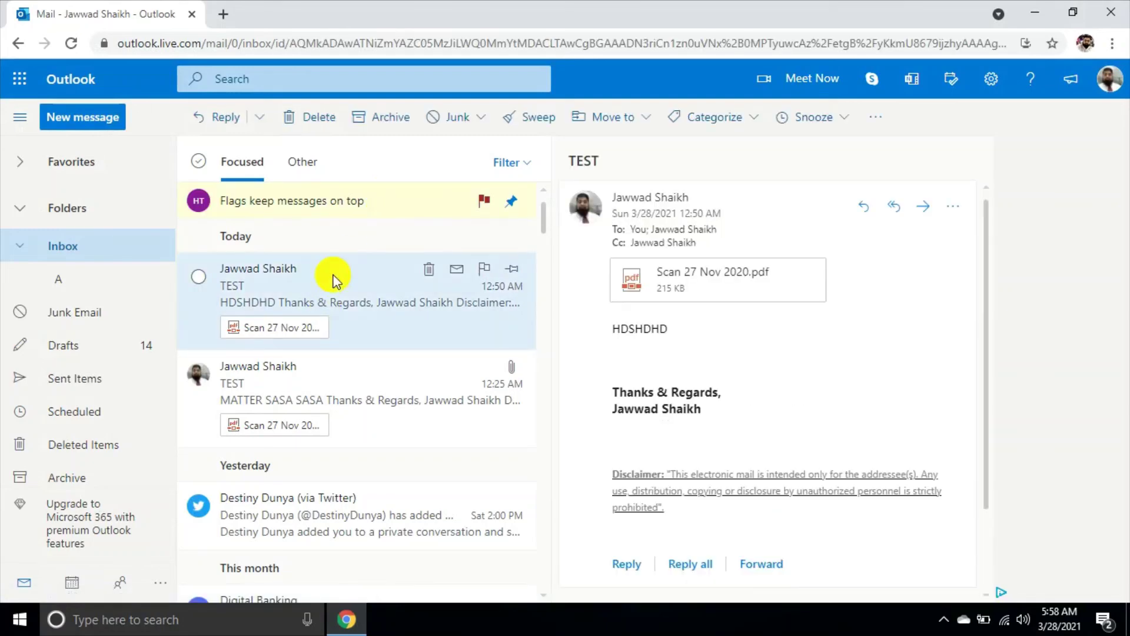
Step: View the account details and the March 2021 calendar, and return to the mailbox
{"action": "left_click", "coordinate": [1109, 93]}
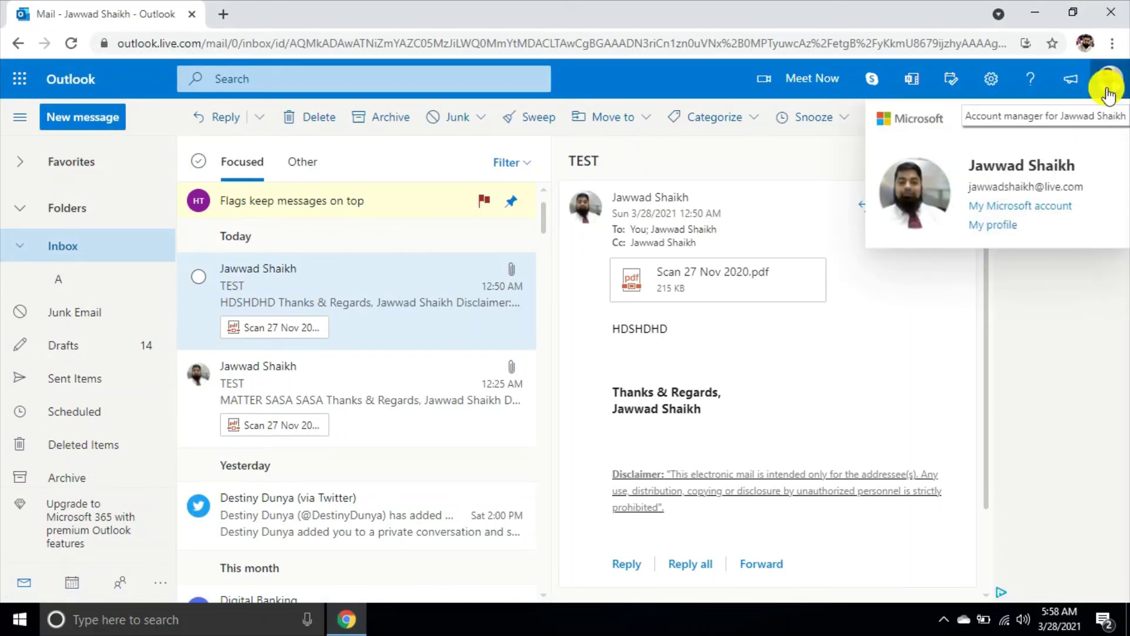
{"action": "left_click", "coordinate": [356, 280]}
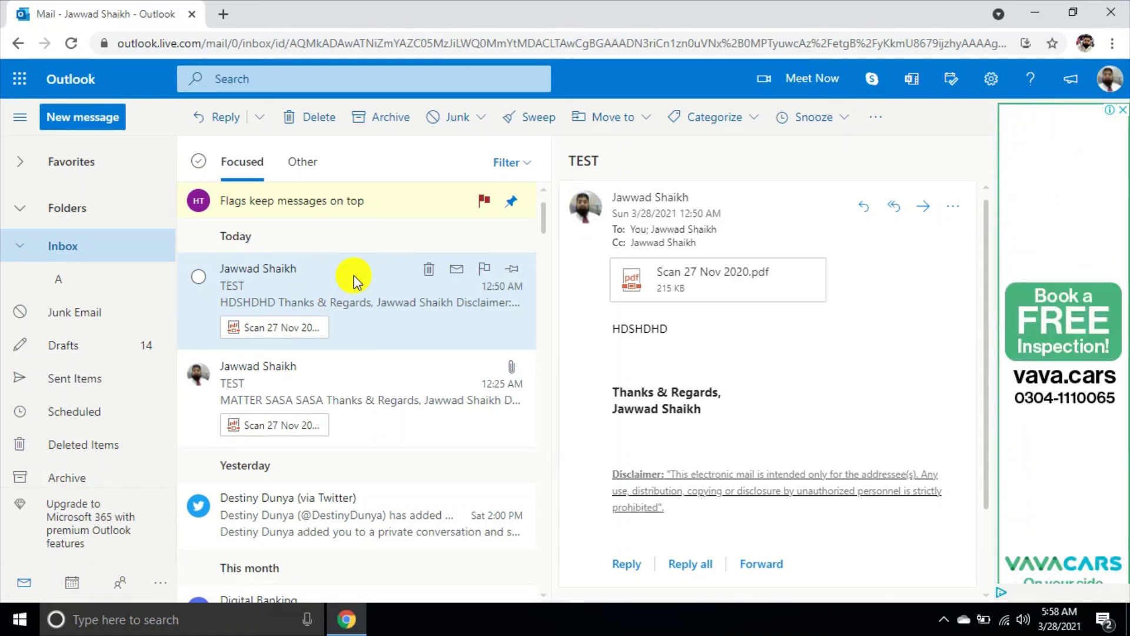
{"action": "left_click", "coordinate": [72, 589]}
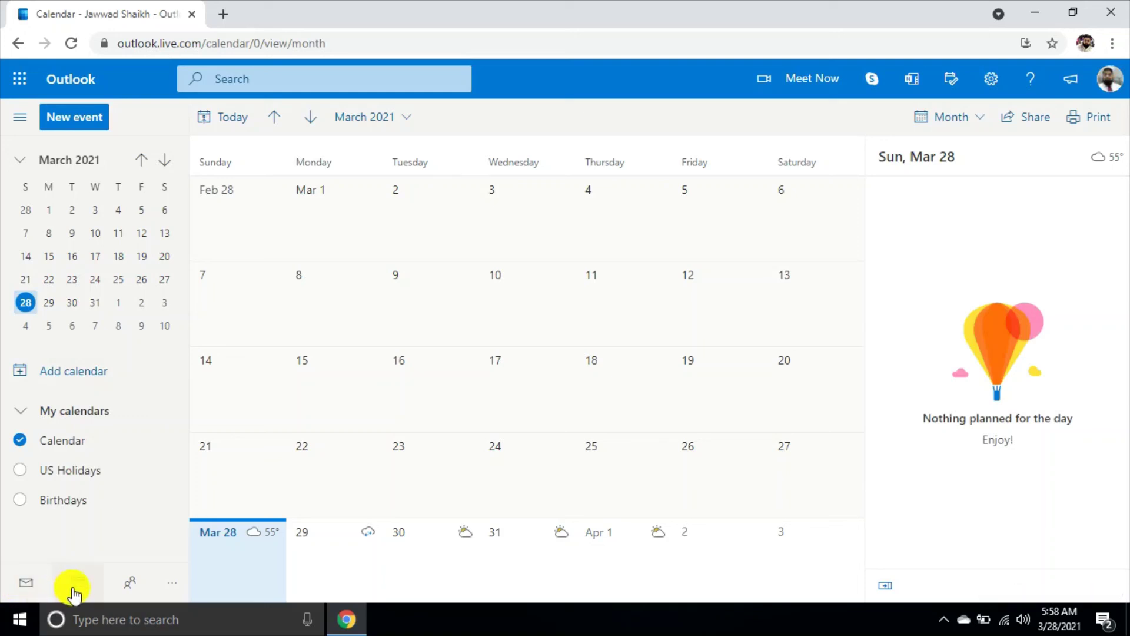
{"action": "left_click", "coordinate": [19, 588]}
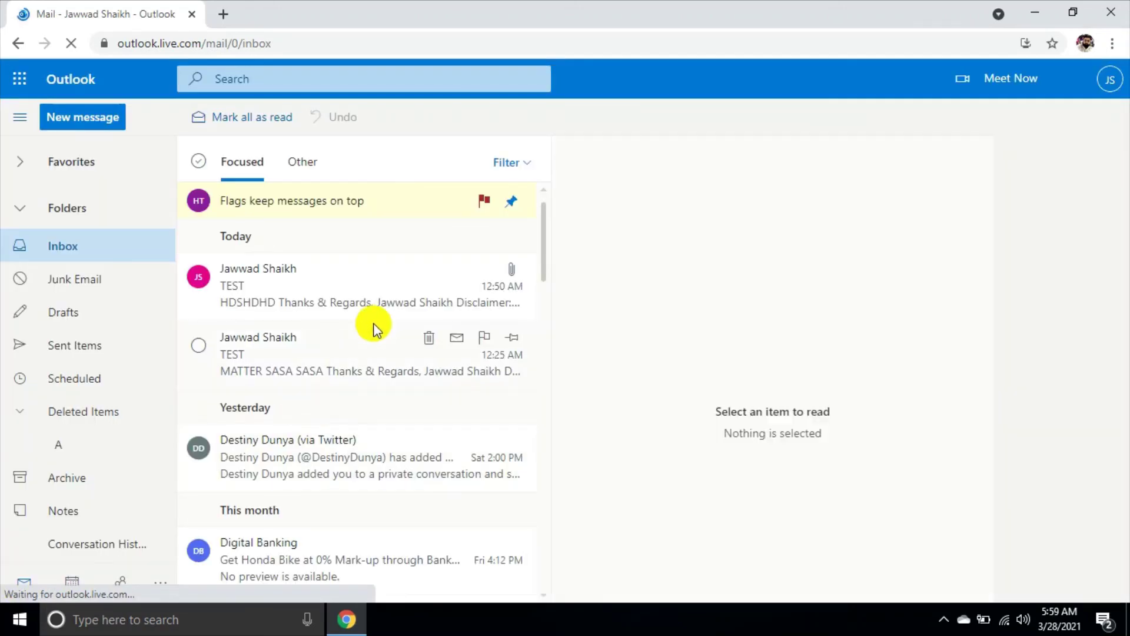
Step: Open the newest TEST message in the Inbox and bookmark its page on the browser's bookmarks bar
{"action": "left_click", "coordinate": [362, 298]}
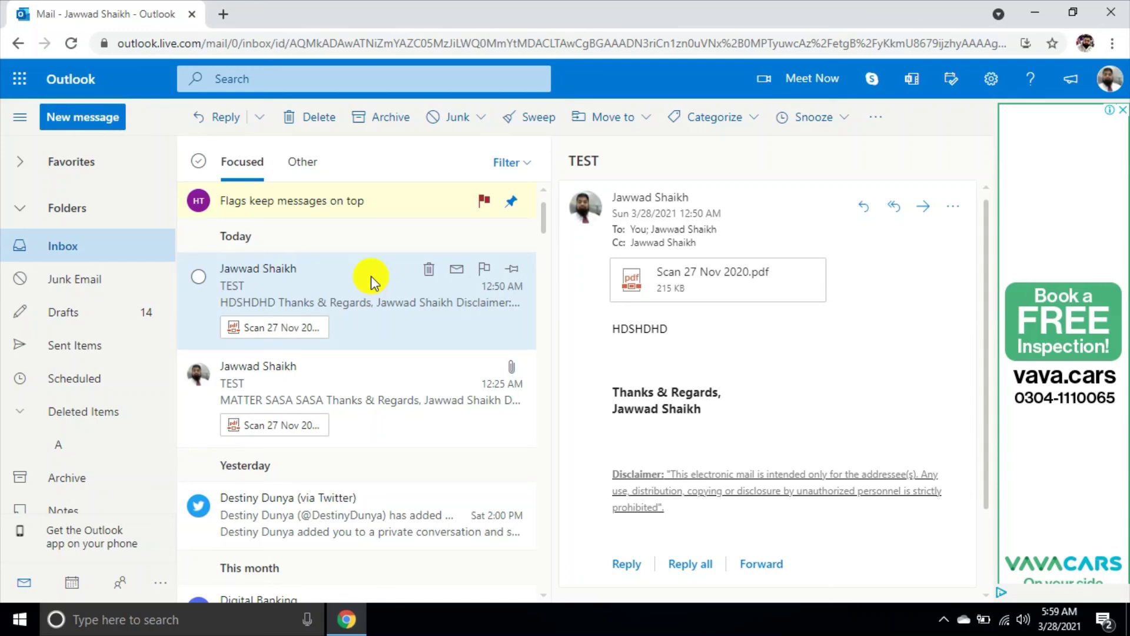
{"action": "key", "text": "ctrl+d"}
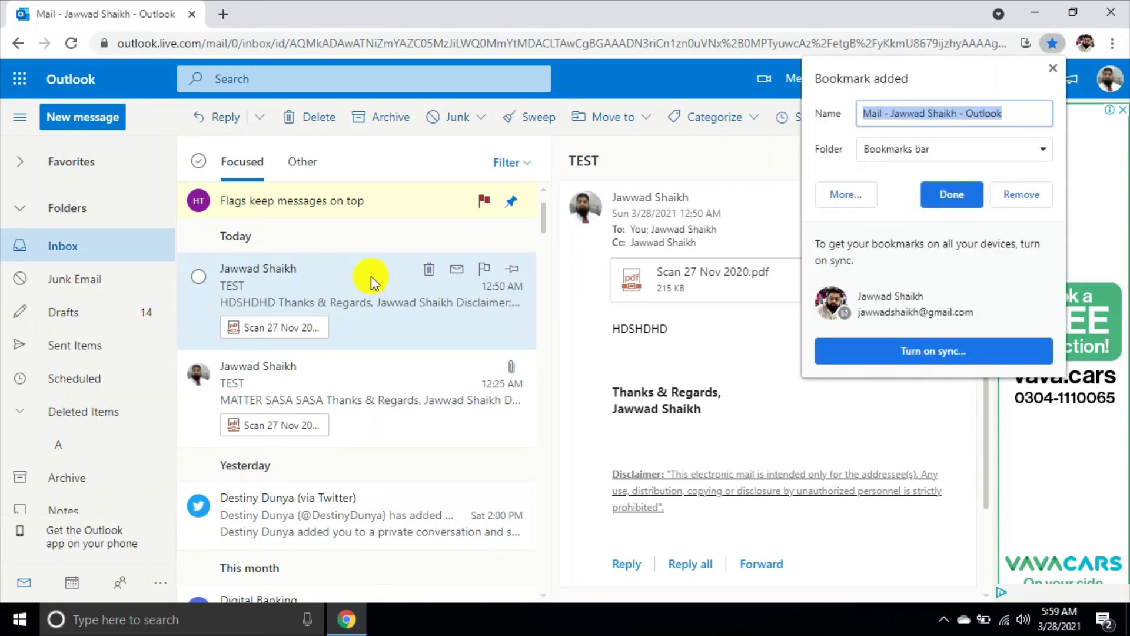
{"action": "key", "text": "Escape"}
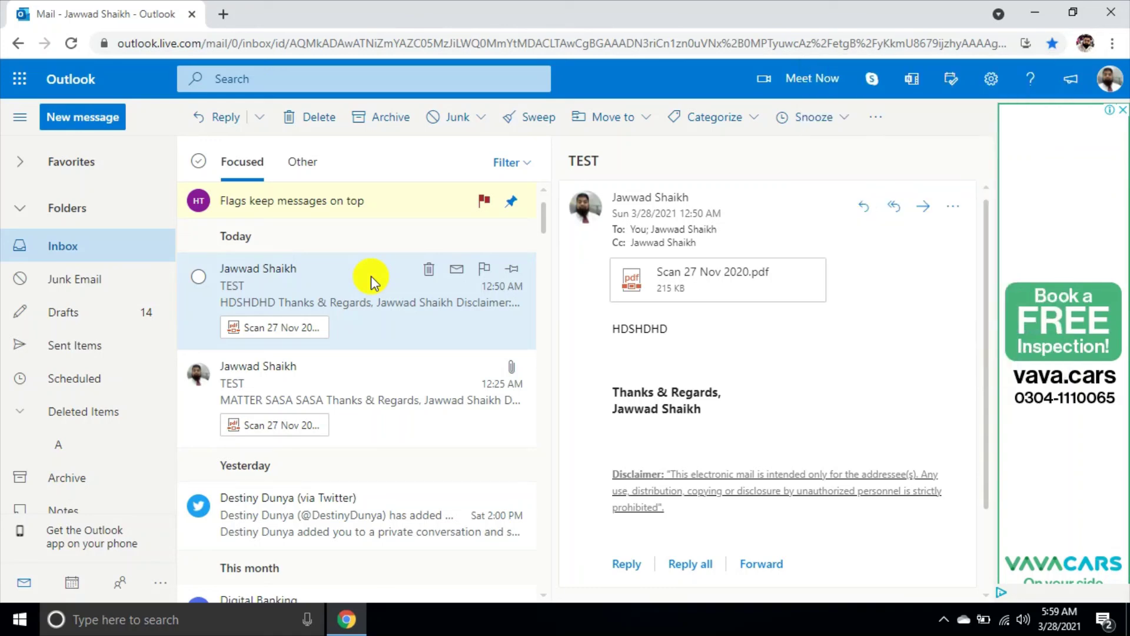